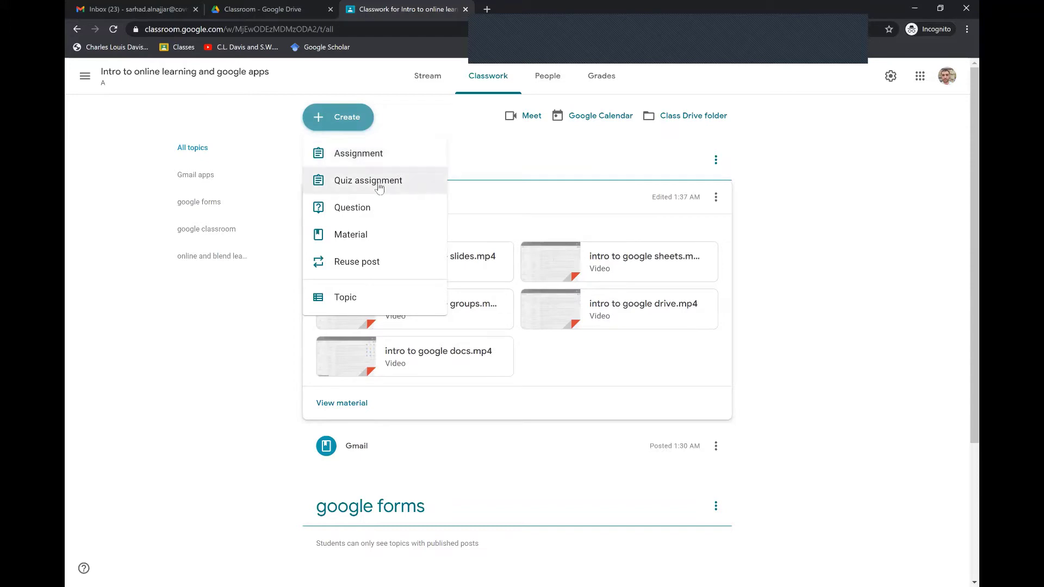
Step: Create a new quiz assignment in the classwork of the Intro to online learning and google apps class
left_click(426, 128)
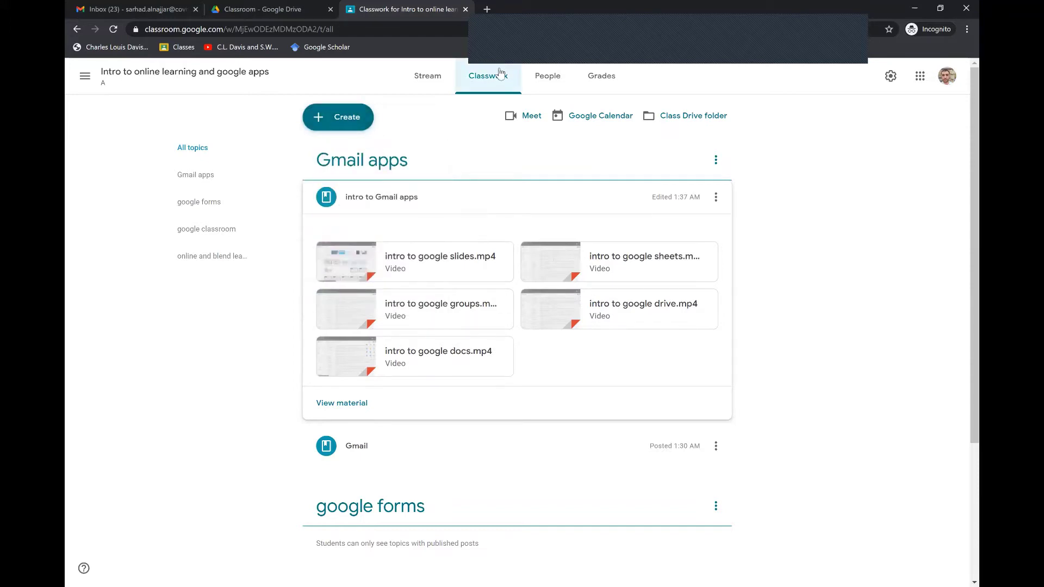
left_click(316, 124)
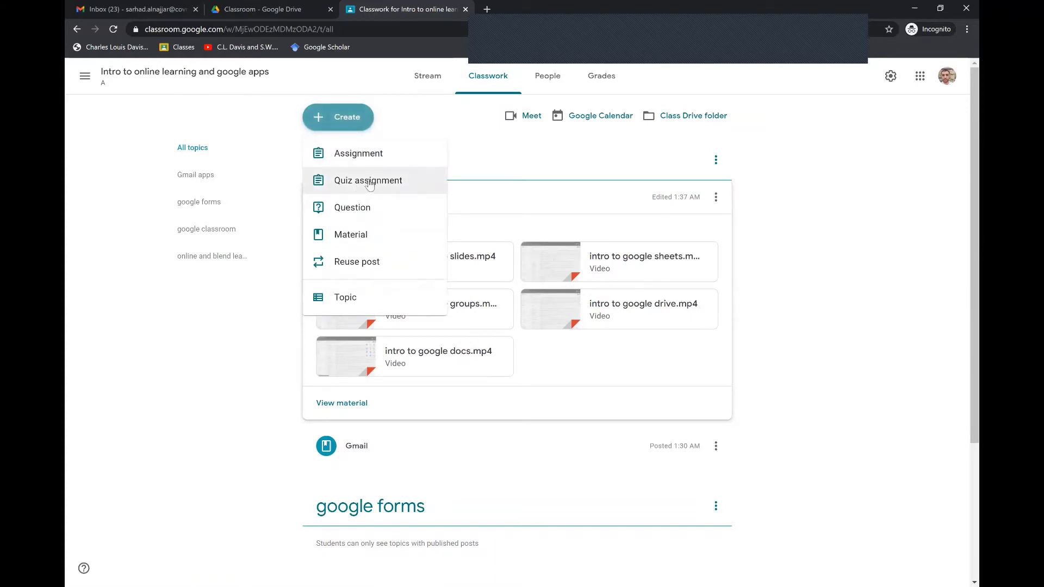
left_click(369, 184)
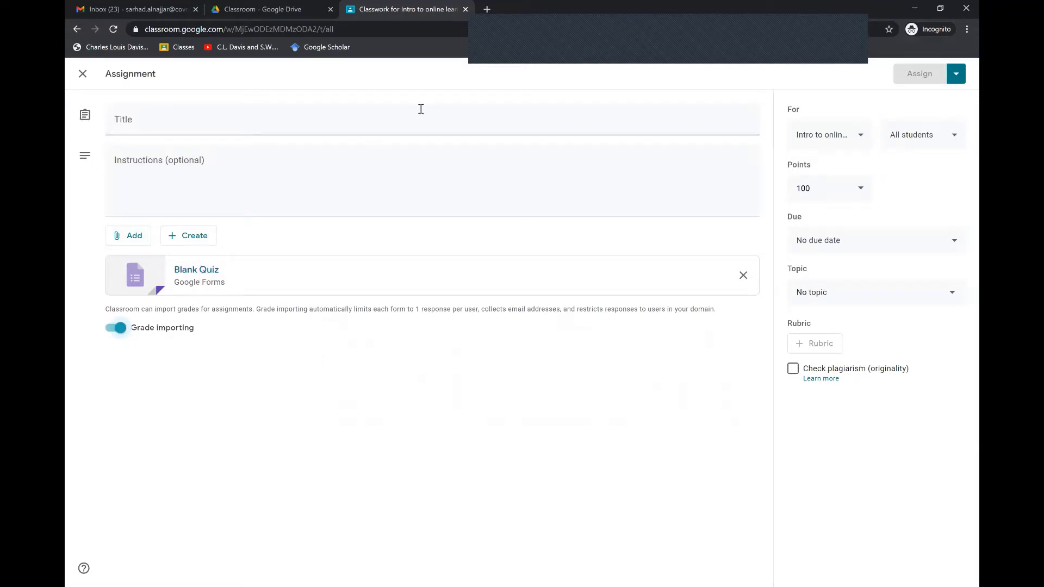
Step: Title the assignment "Gmail quiz"
left_click(520, 127)
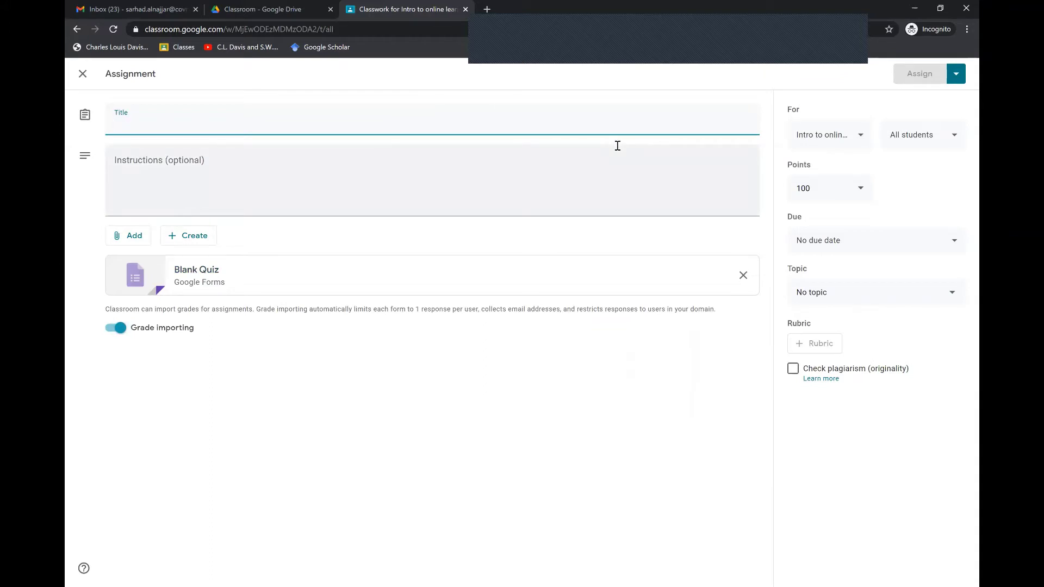
type("G")
key("BackSpace")
type("Gmail")
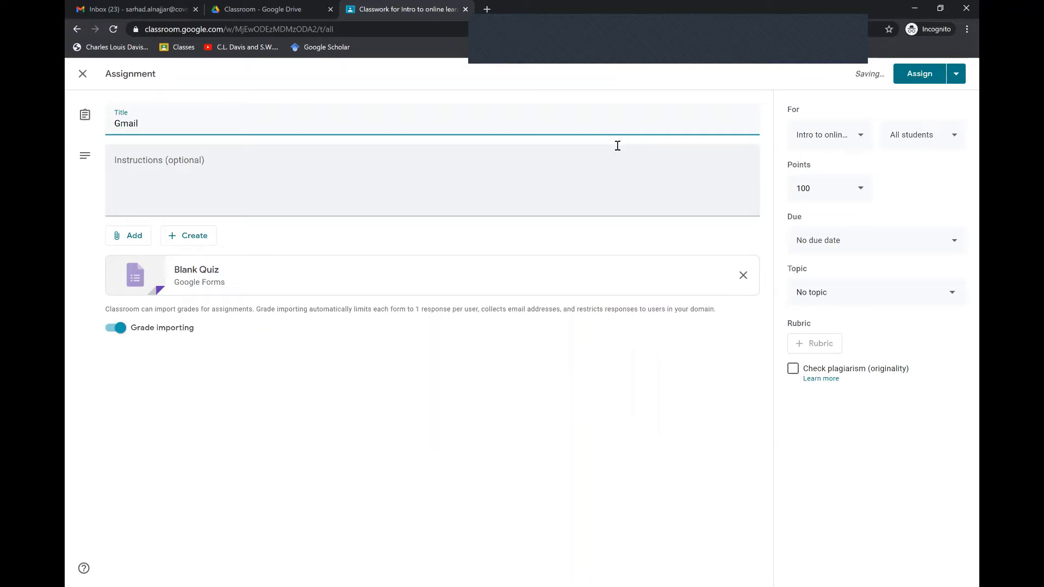
type(" quiz")
left_click(423, 379)
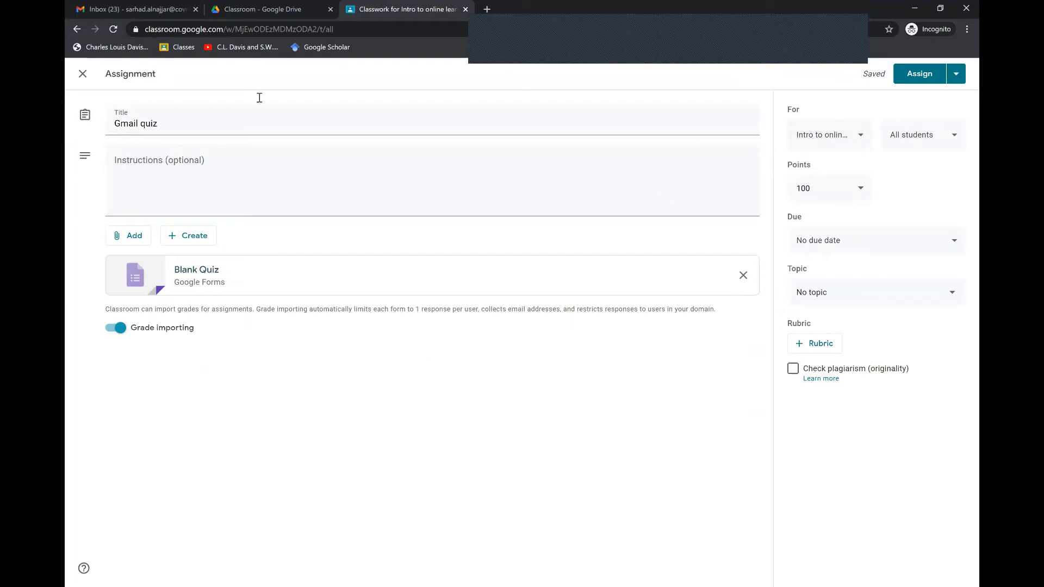
left_click(182, 119)
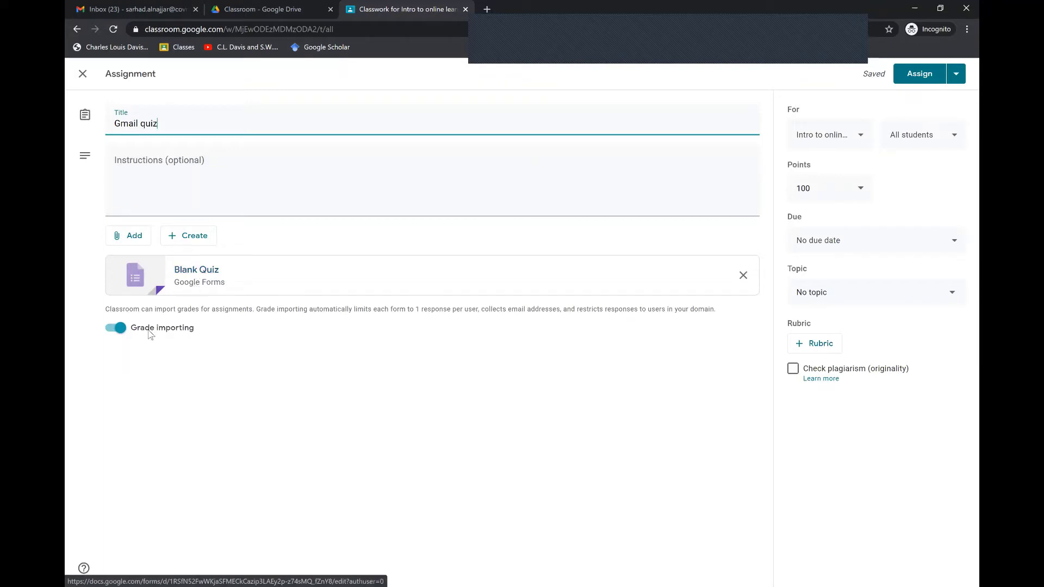
left_click_drag(217, 333, 109, 350)
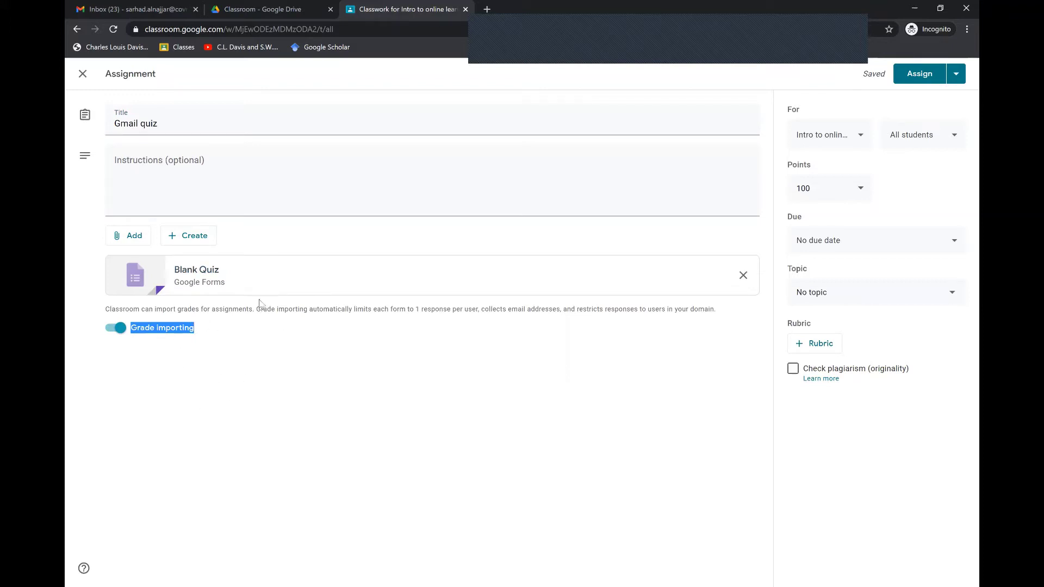
Step: Open the attached Blank Quiz form for editing and rename its file "Gmail quiz"
left_click(207, 275)
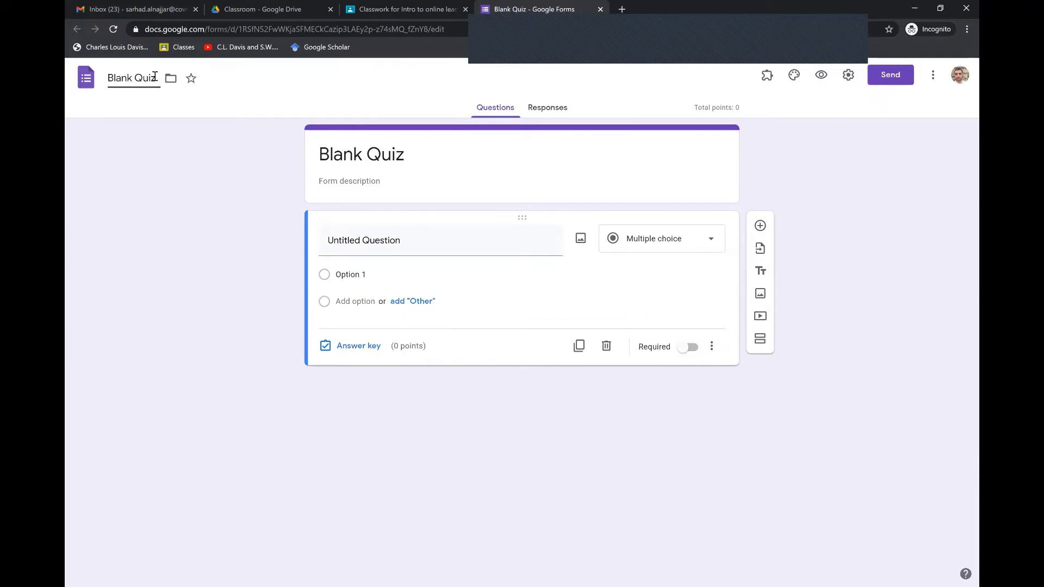
left_click(151, 78)
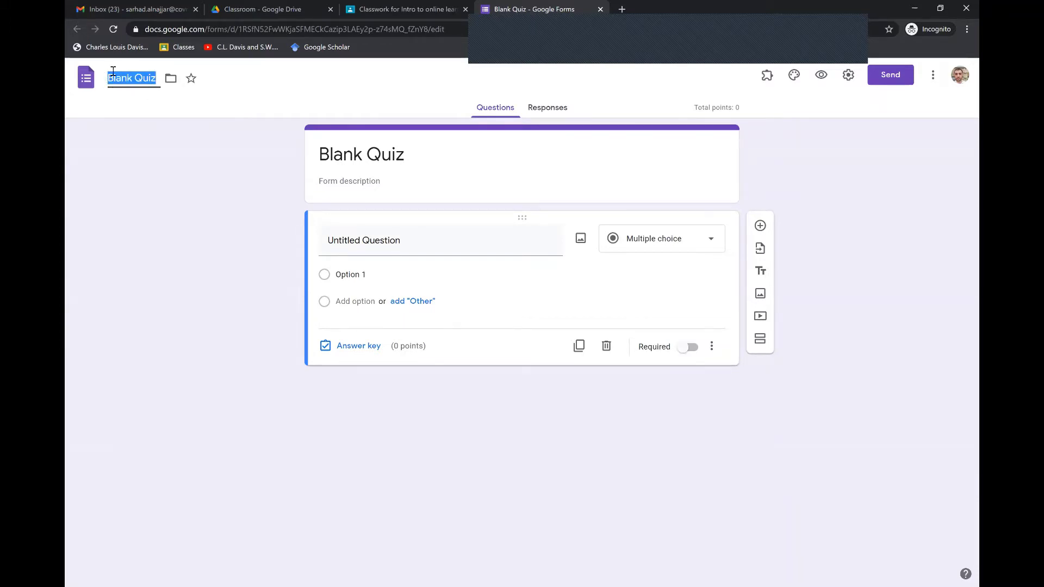
type("g")
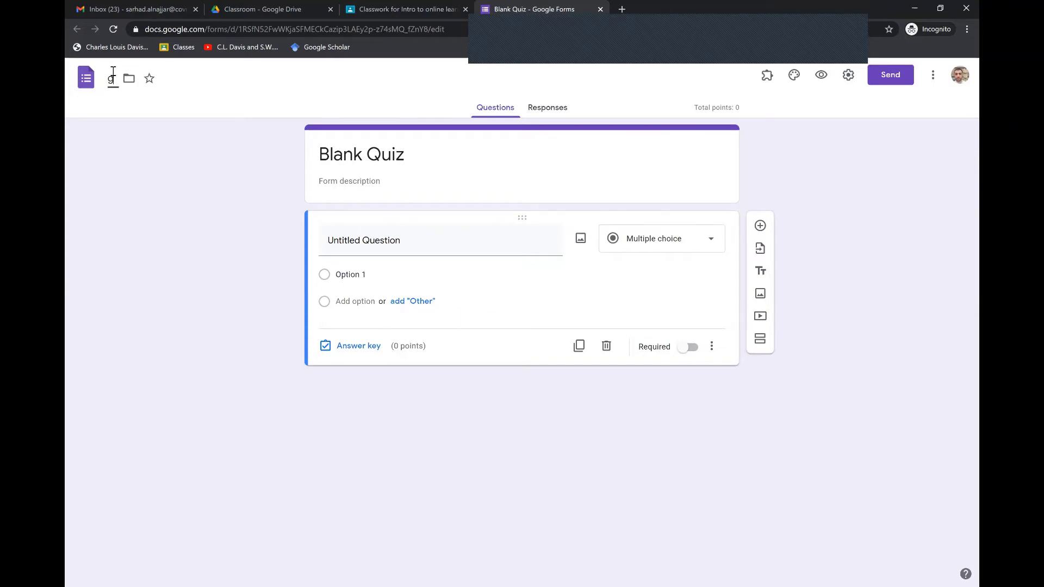
key("BackSpace")
type("Gmail quiz")
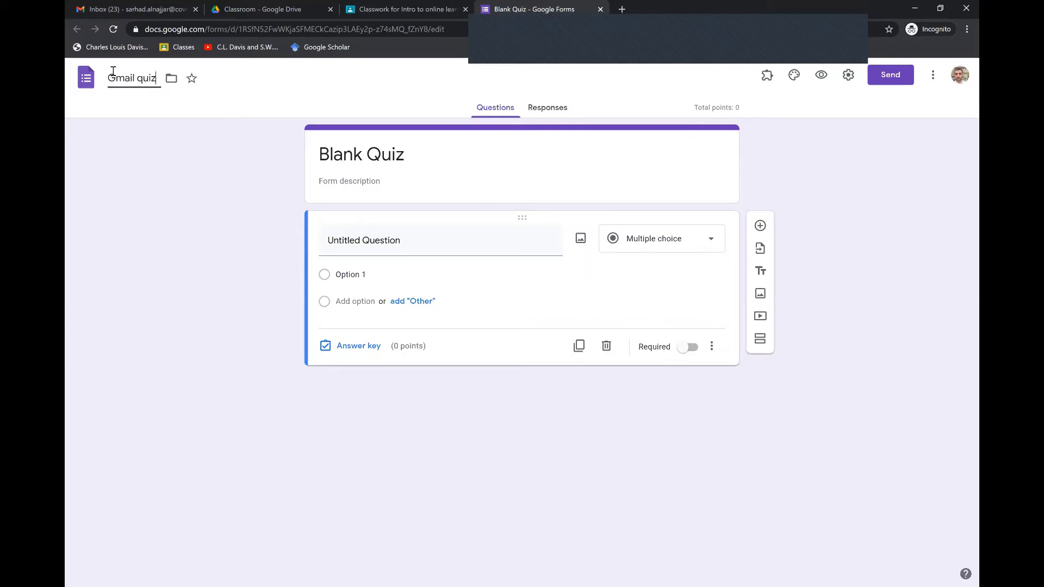
Step: Change the form's title heading to "Gmail quiz"
left_click(477, 148)
left_click(462, 158)
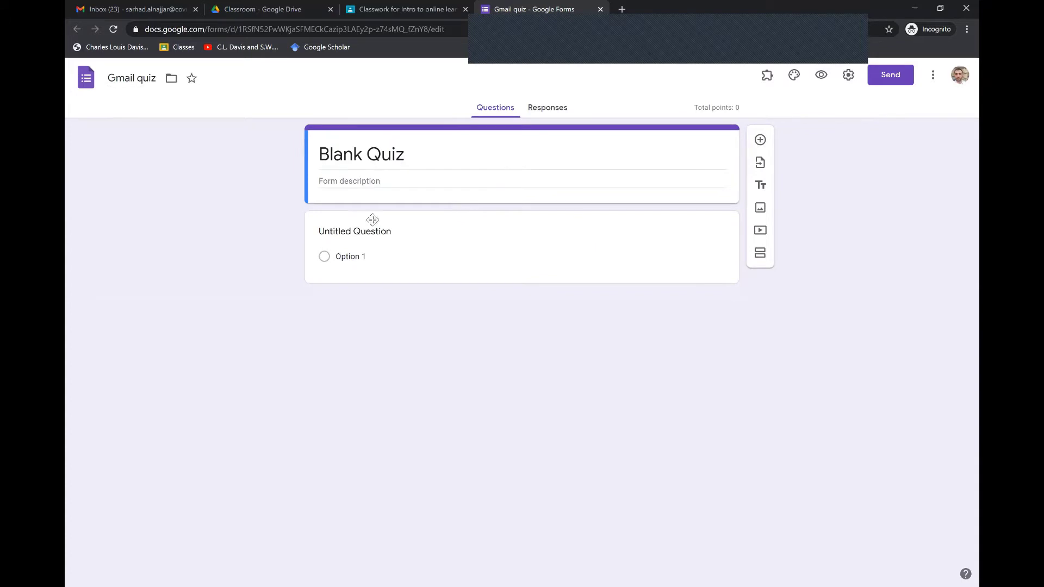
left_click(440, 155)
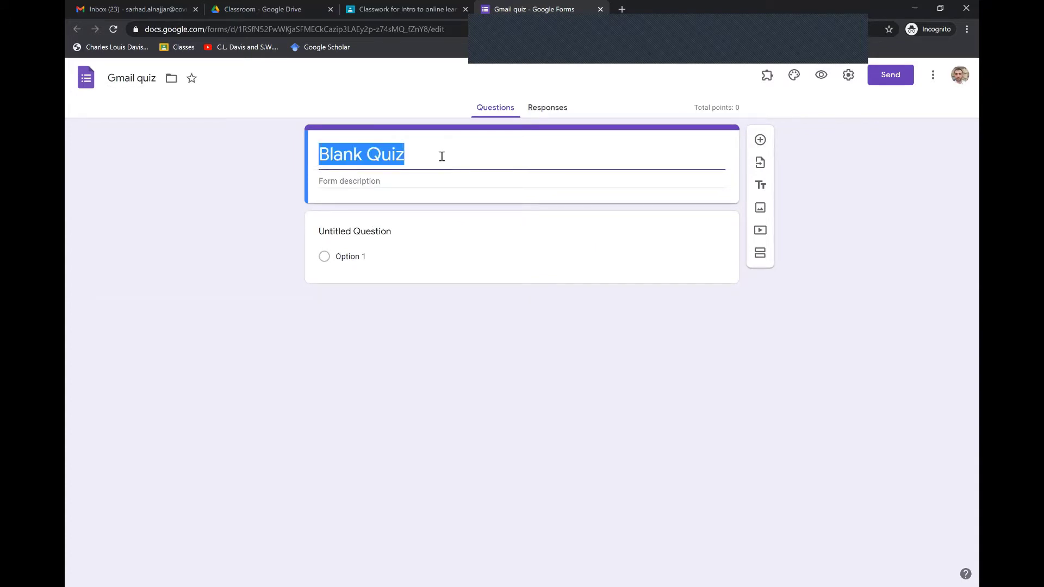
type("Gmail")
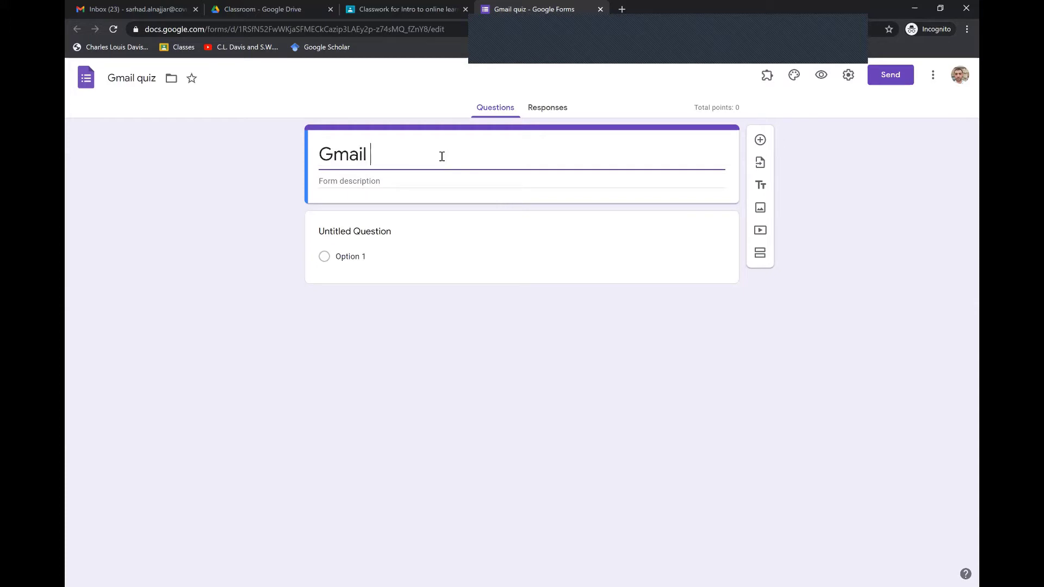
type(" q")
key("BackSpace")
type("quiz")
left_click(188, 204)
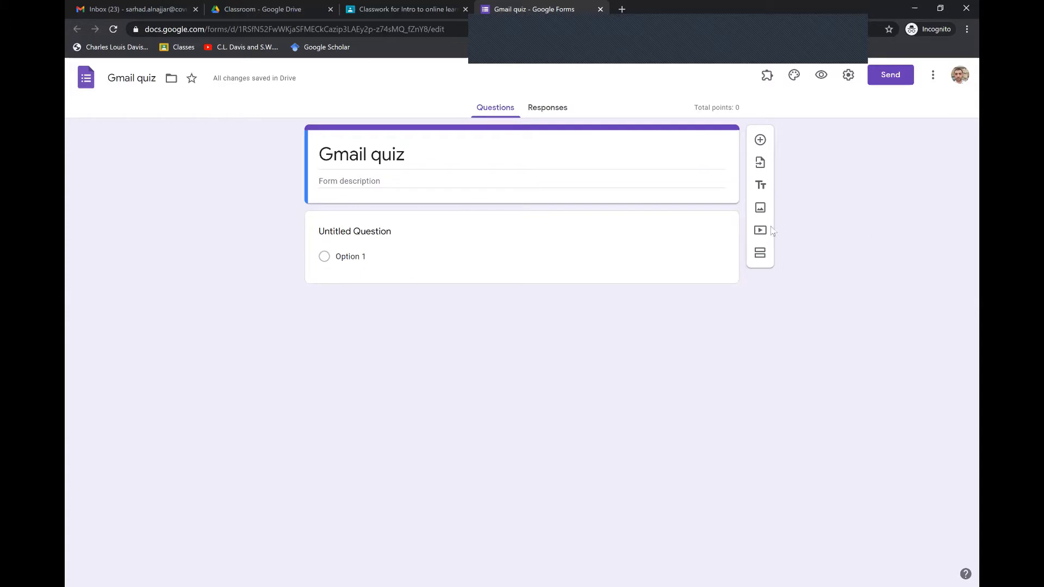
Step: Choose the existing form "كوز الاسبوع السابع عملي الالتهاب" as the source for importing questions
left_click(541, 248)
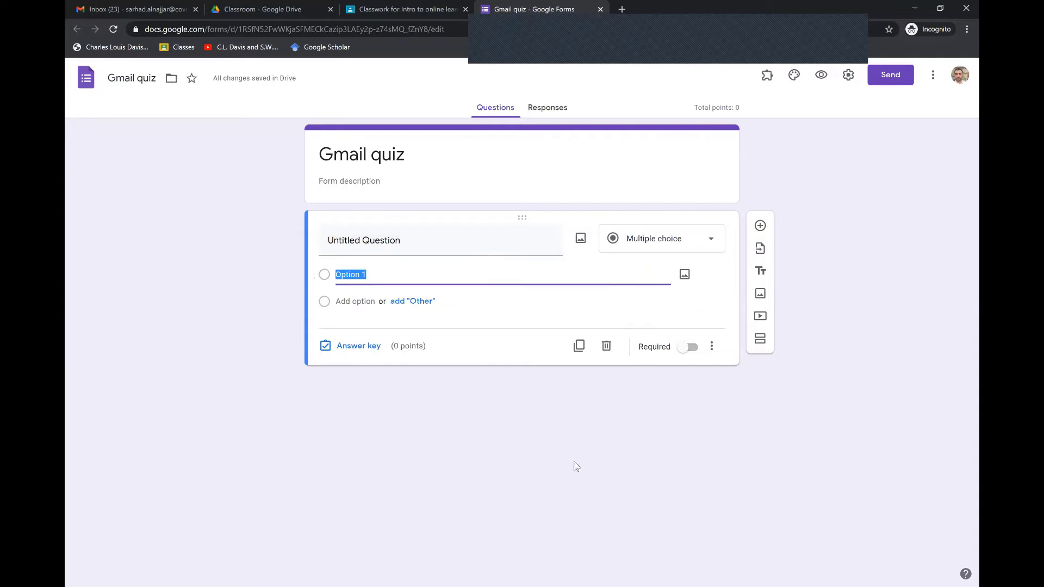
left_click(762, 254)
left_click(762, 254)
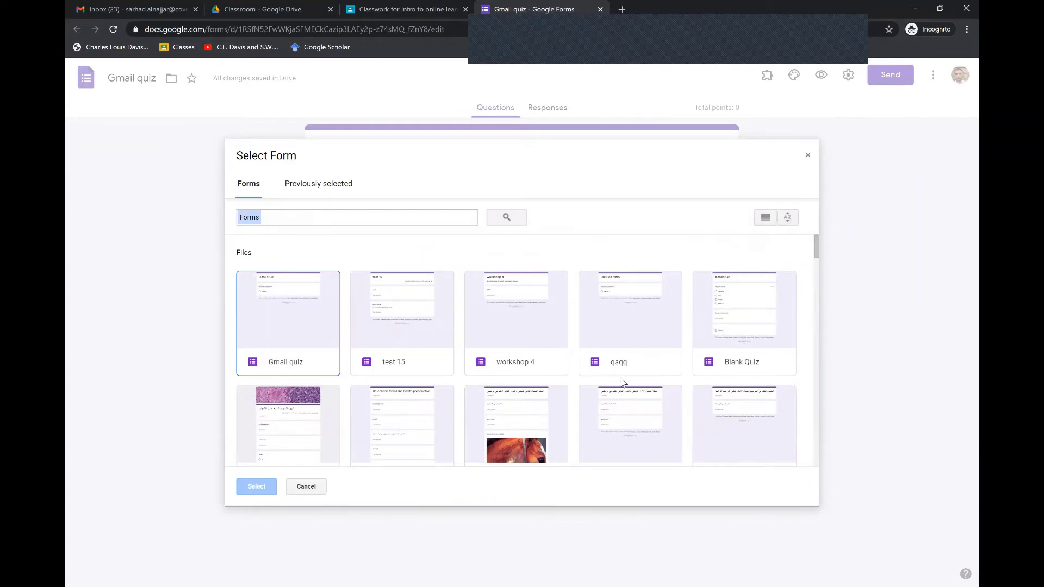
scroll(559, 389, "down", 3)
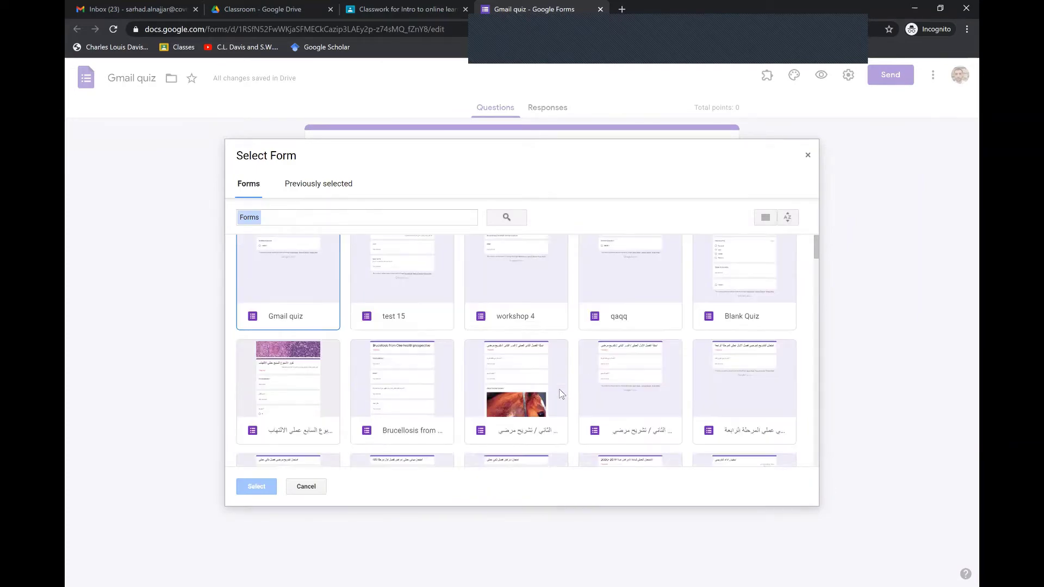
scroll(560, 396, "up", 3)
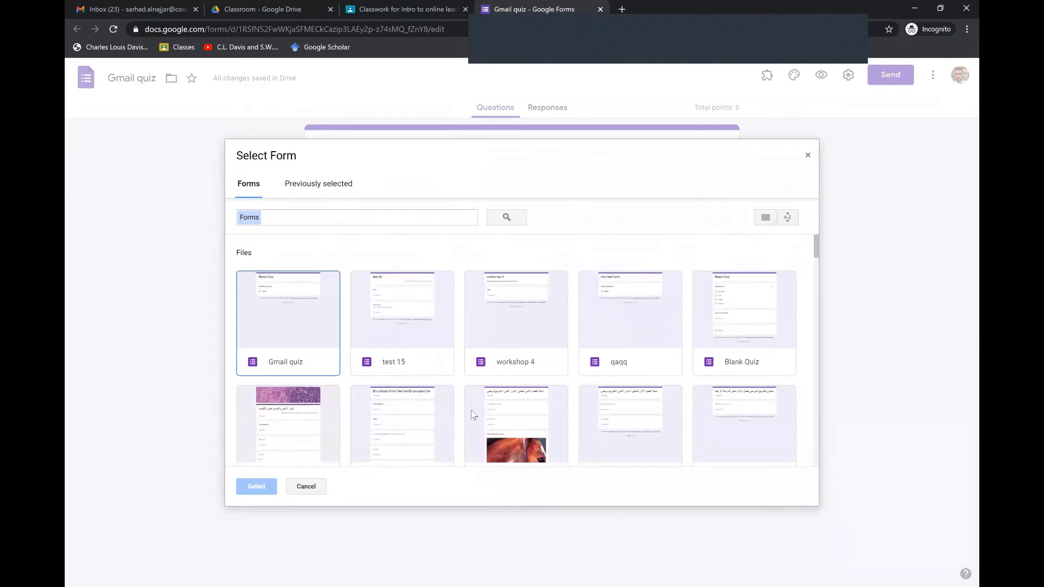
scroll(353, 381, "down", 1)
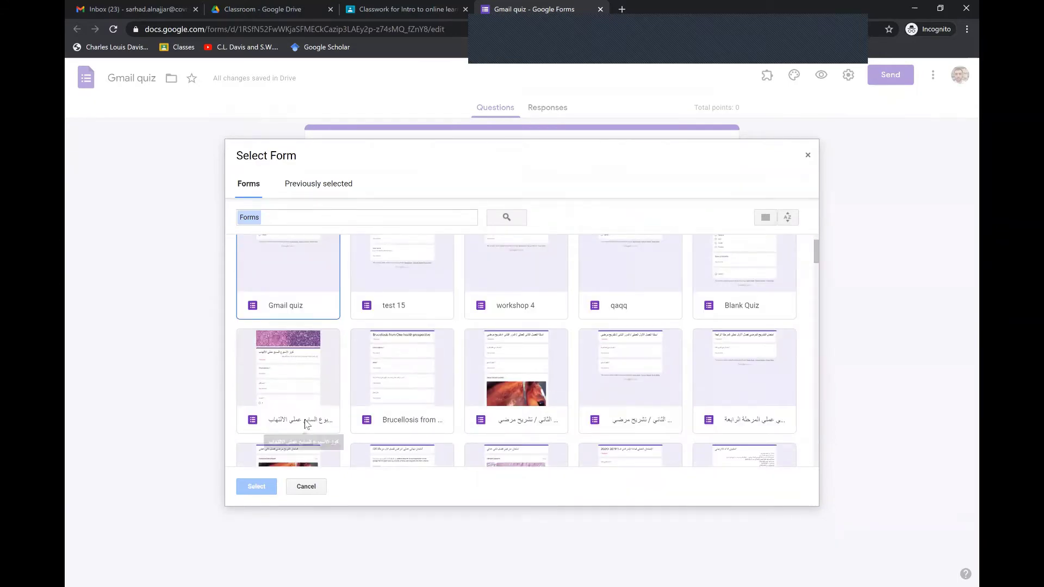
left_click(292, 383)
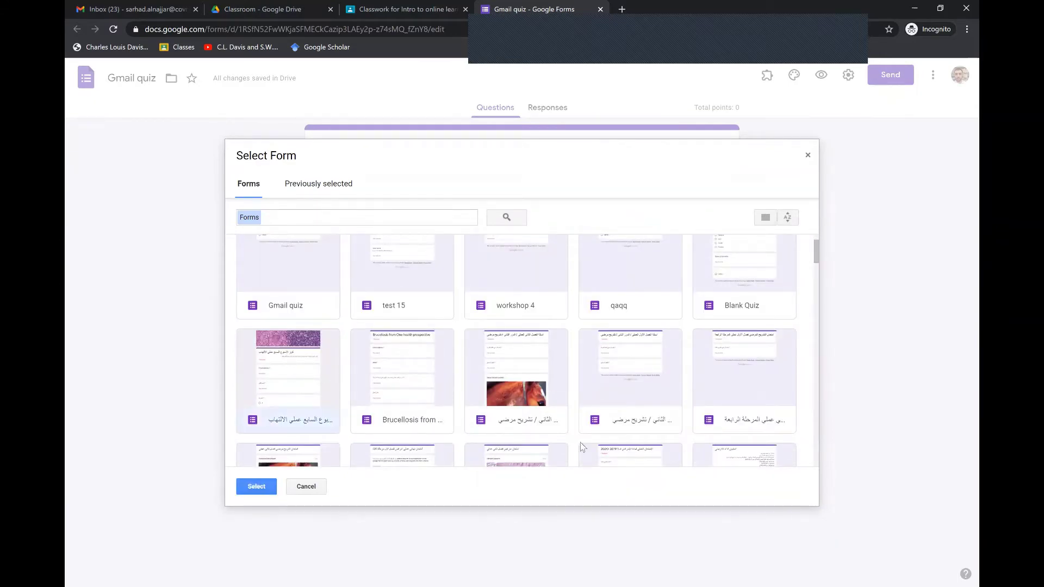
left_click(257, 487)
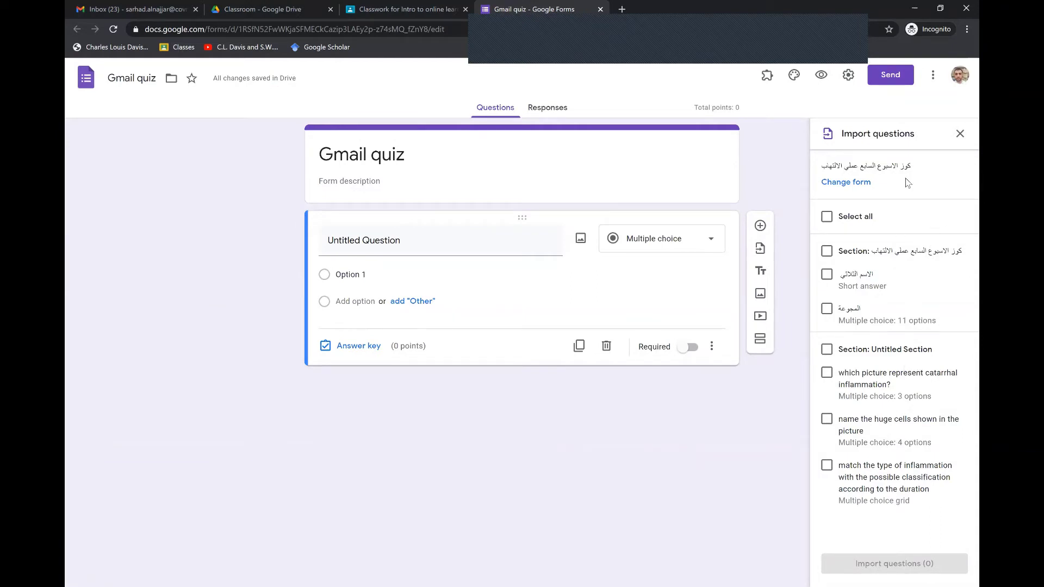
Step: Import all items from the source form except the 11-option multiple-choice question and the inflammation-matching grid
left_click(828, 218)
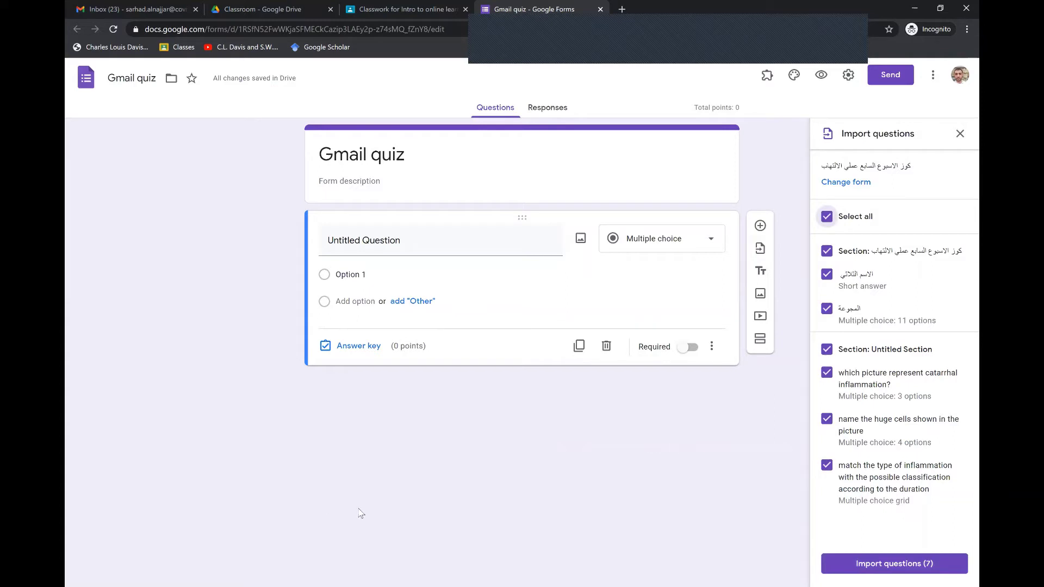
left_click(827, 309)
left_click(827, 466)
left_click(897, 572)
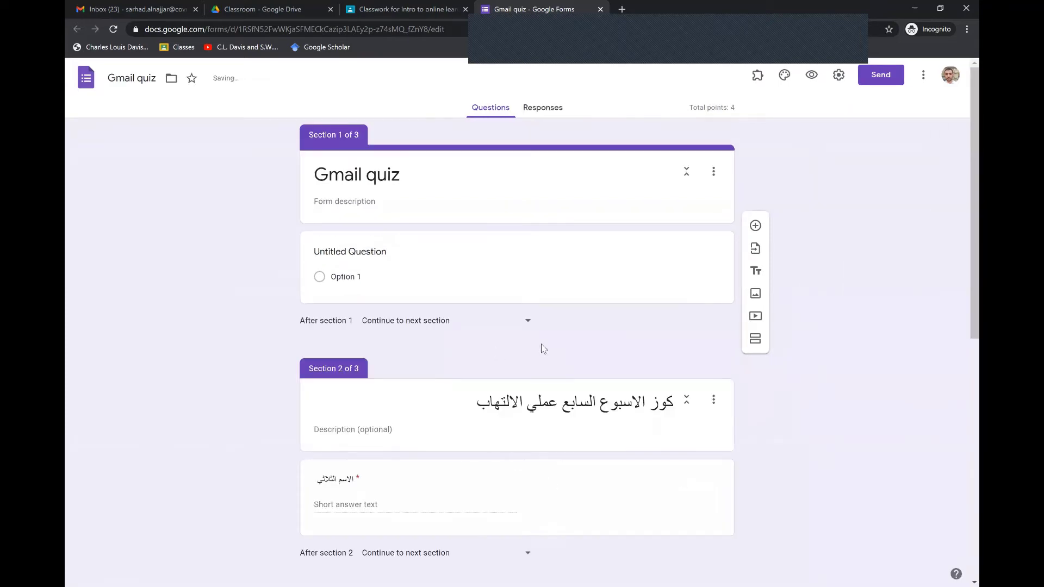
Step: Review the imported sections and questions throughout the quiz form
scroll(615, 366, "down", 15)
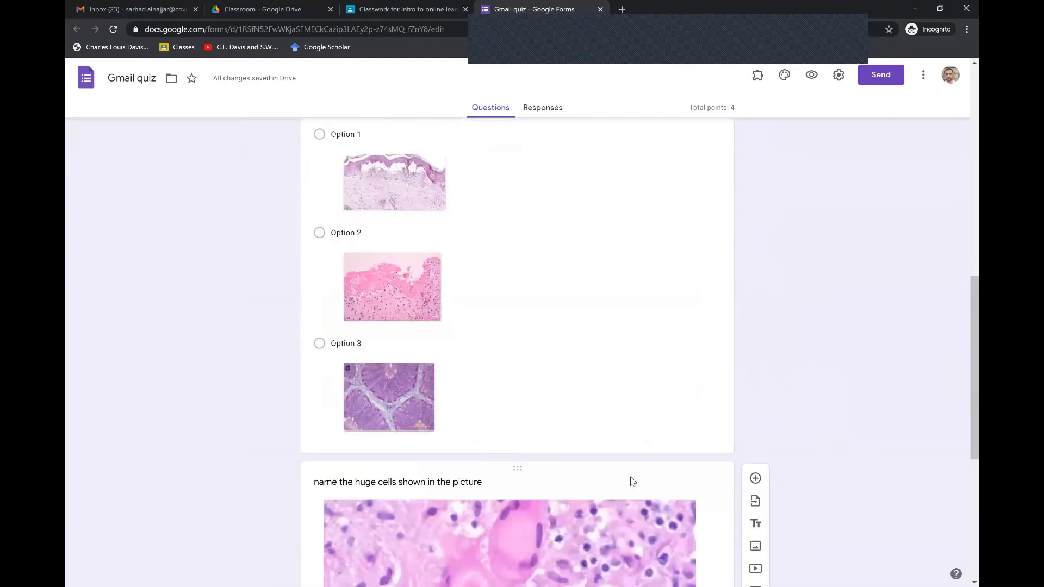
scroll(634, 479, "up", 15)
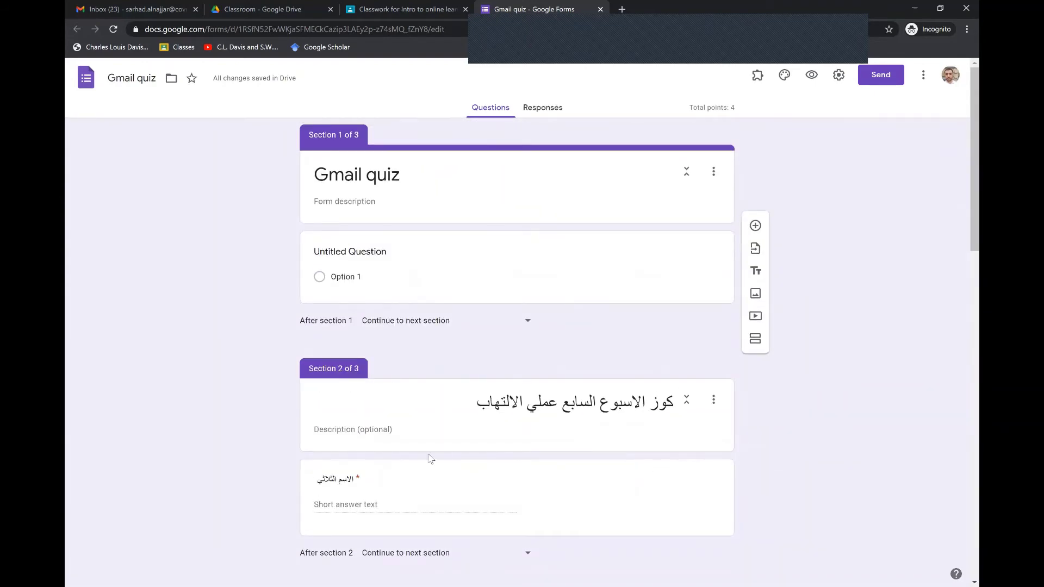
scroll(407, 435, "down", 4)
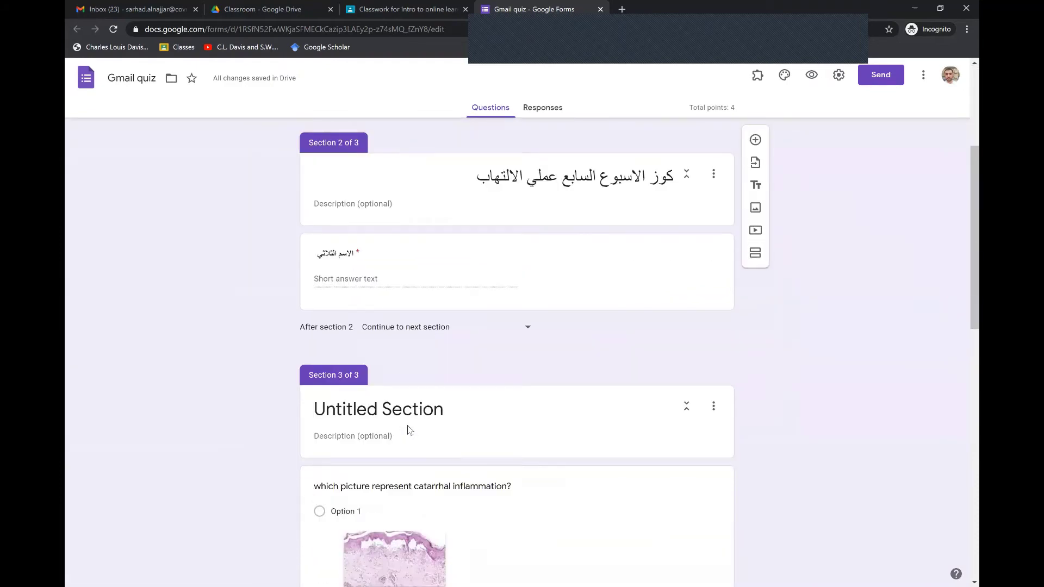
scroll(410, 429, "up", 4)
scroll(414, 433, "down", 8)
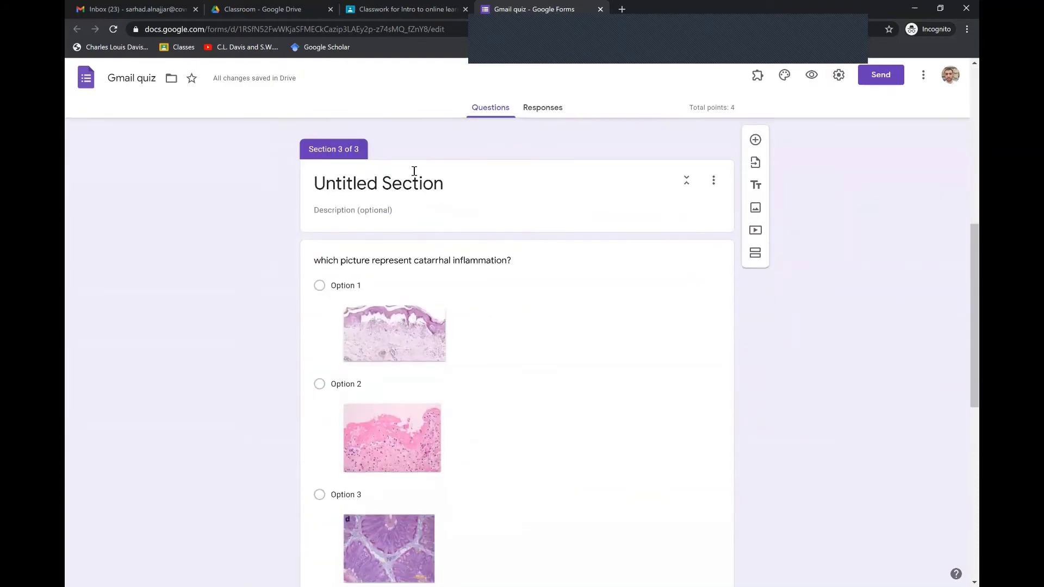
scroll(418, 300, "down", 9)
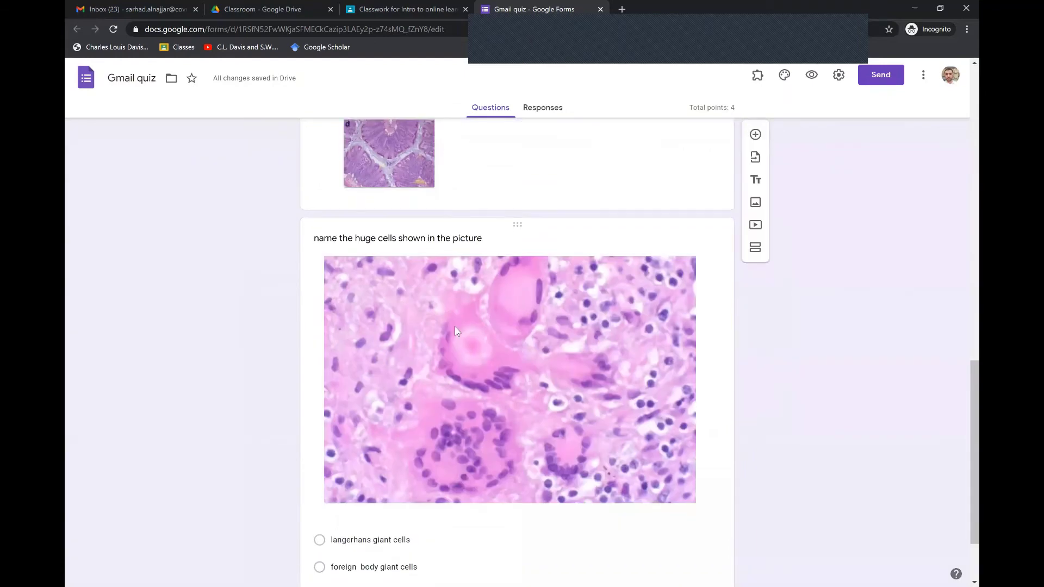
scroll(487, 349, "up", 15)
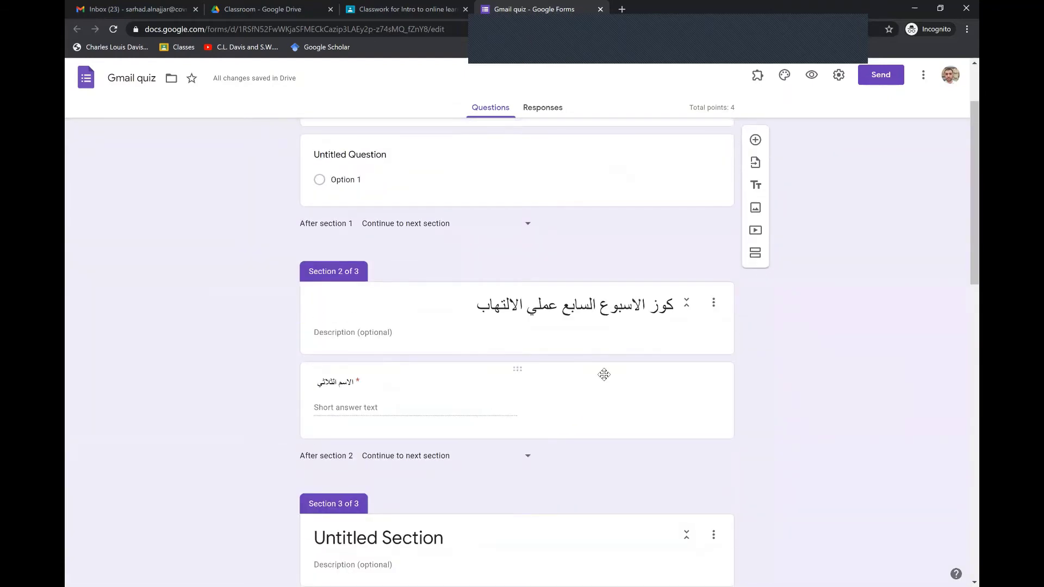
Step: Move the required short-answer question "الاسم الثلاثي" from section 2 into section 1, above the untitled question
left_click(629, 387)
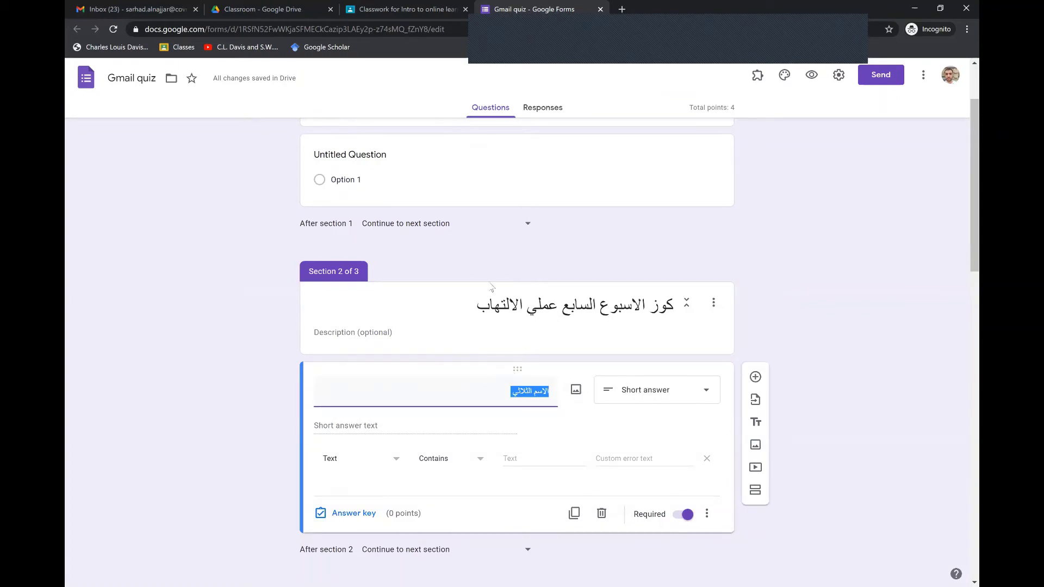
scroll(612, 329, "down", 4)
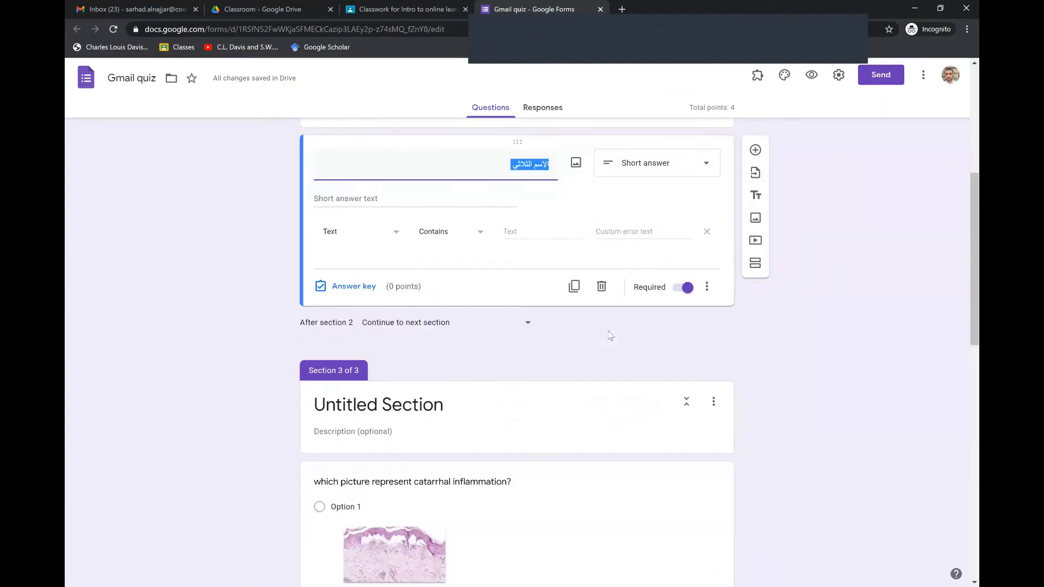
scroll(612, 329, "up", 4)
left_click_drag(561, 365, 531, 185)
left_click_drag(495, 399, 468, 233)
left_click(473, 254)
scroll(470, 261, "down", 3)
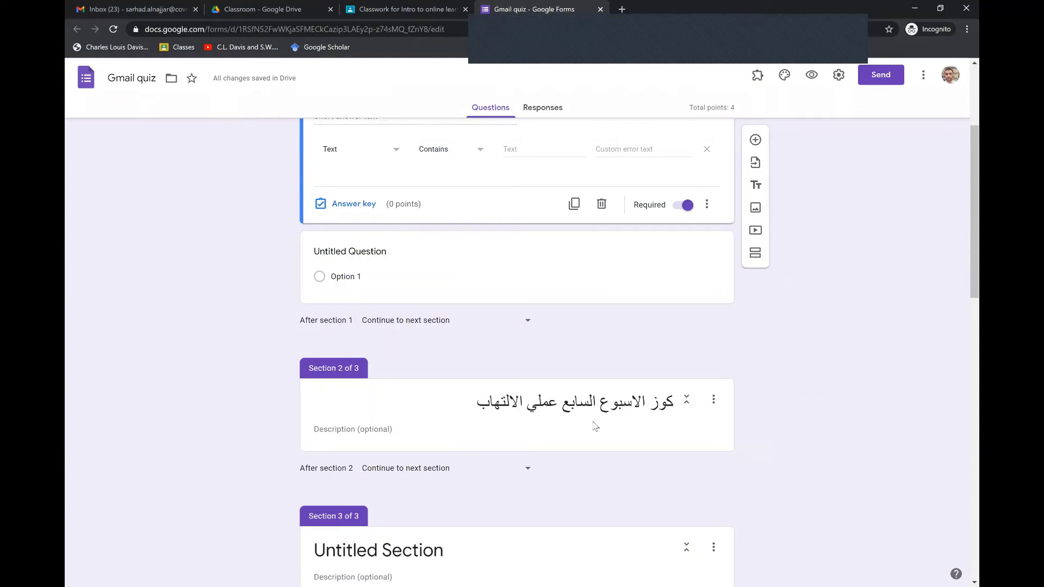
scroll(571, 427, "down", 1)
scroll(507, 384, "down", 3)
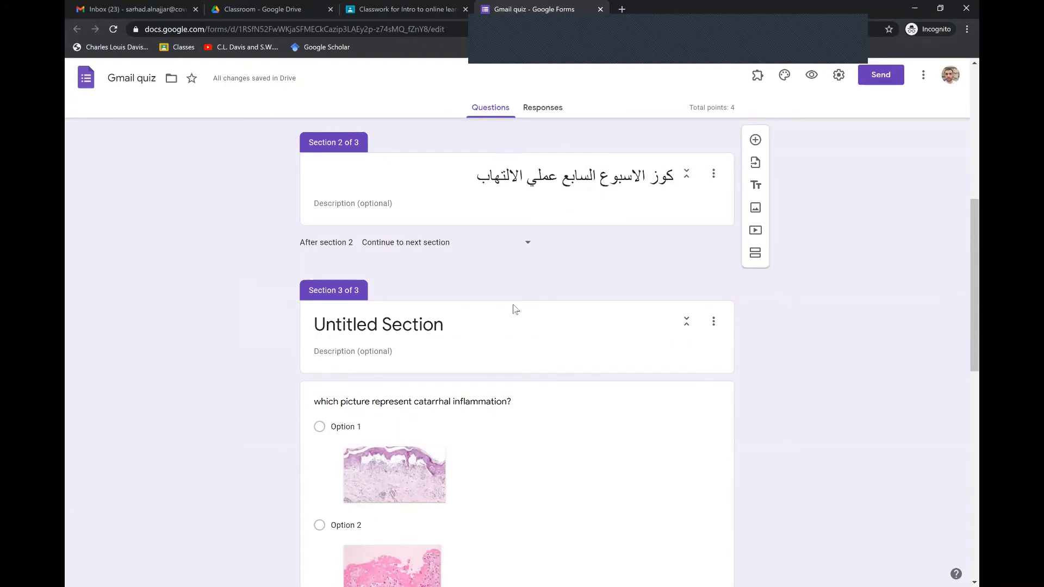
Step: Move the catarrhal inflammation question and the huge cells question from section 3 into section 2, with the huge cells question first
scroll(381, 253, "down", 2)
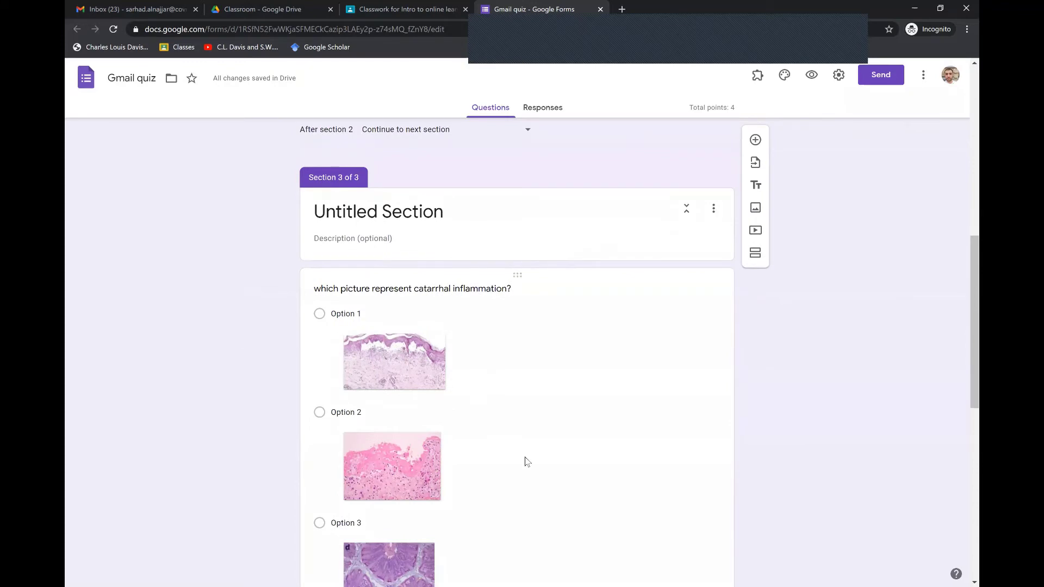
scroll(544, 354, "up", 2)
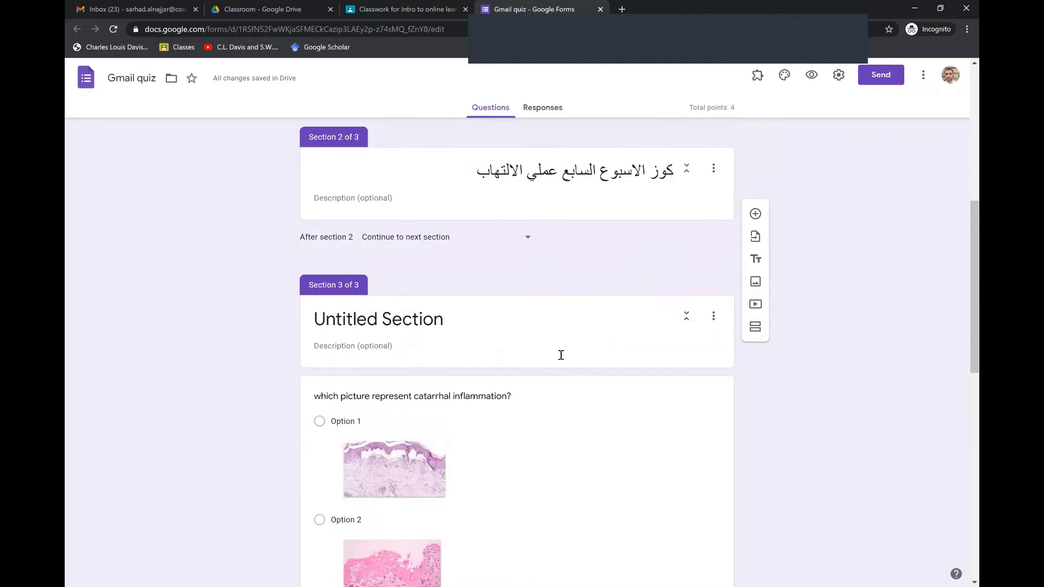
left_click(574, 400)
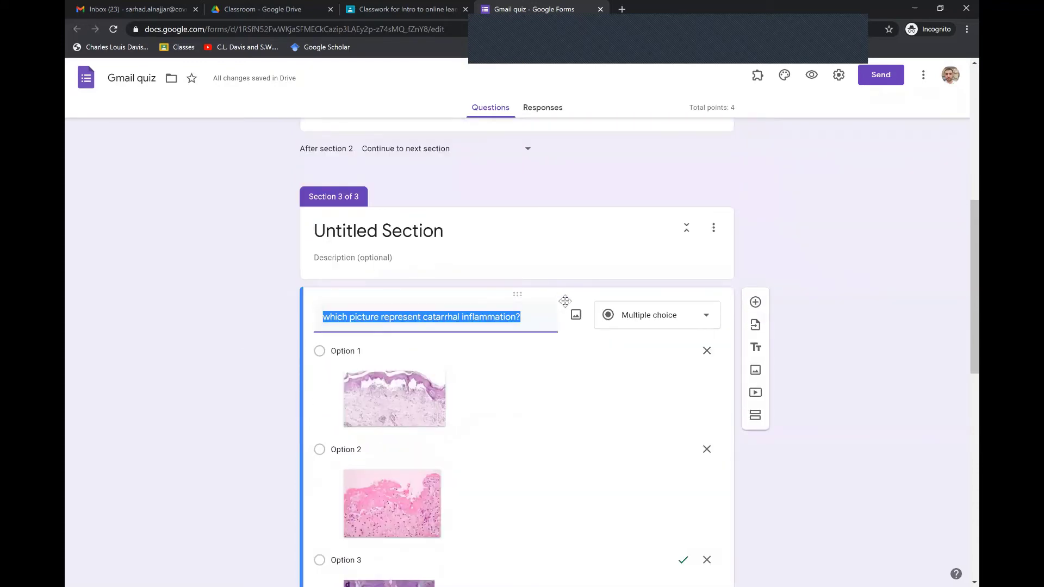
left_click_drag(567, 298, 530, 256)
scroll(516, 359, "down", 5)
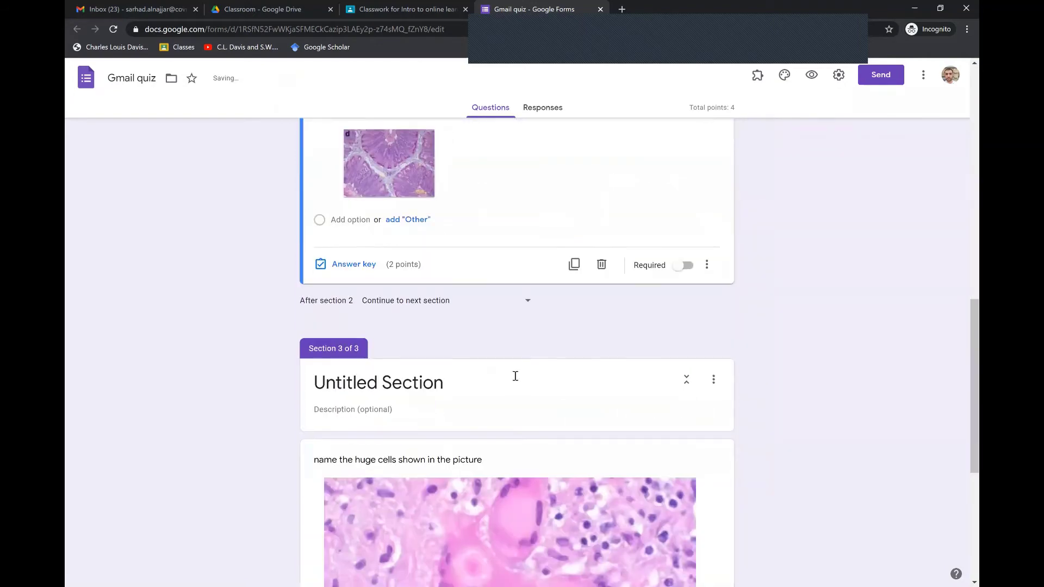
left_click(536, 444)
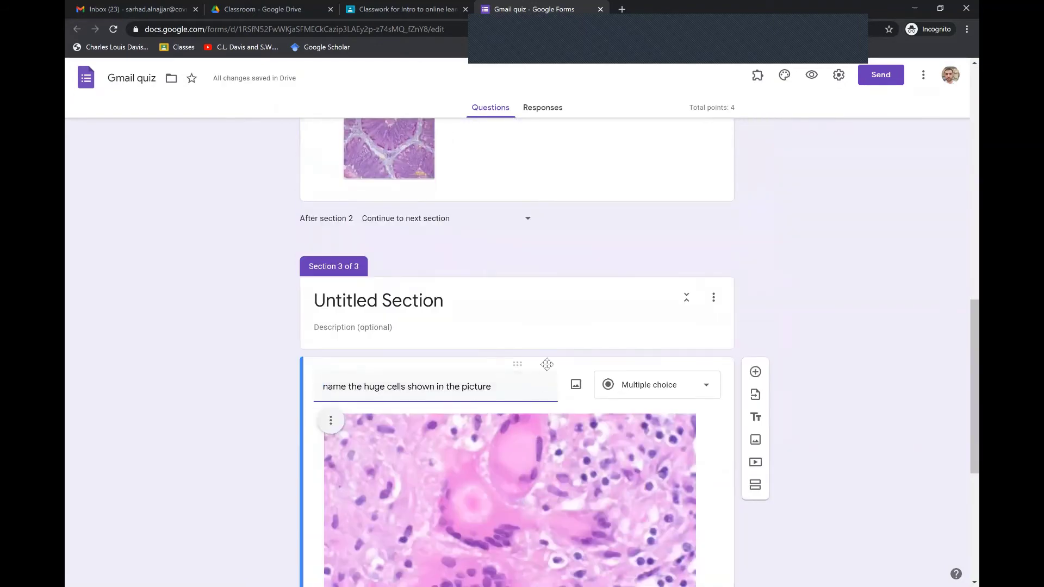
left_click_drag(547, 365, 478, 315)
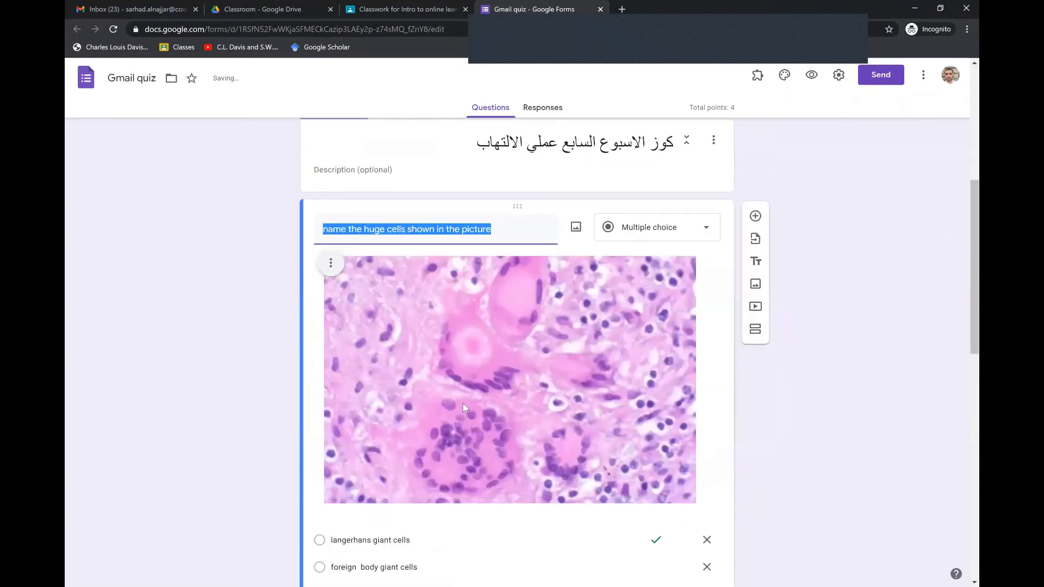
Step: Add a new question titled "file upload" to the empty untitled section 3
scroll(481, 423, "down", 8)
scroll(481, 423, "down", 4)
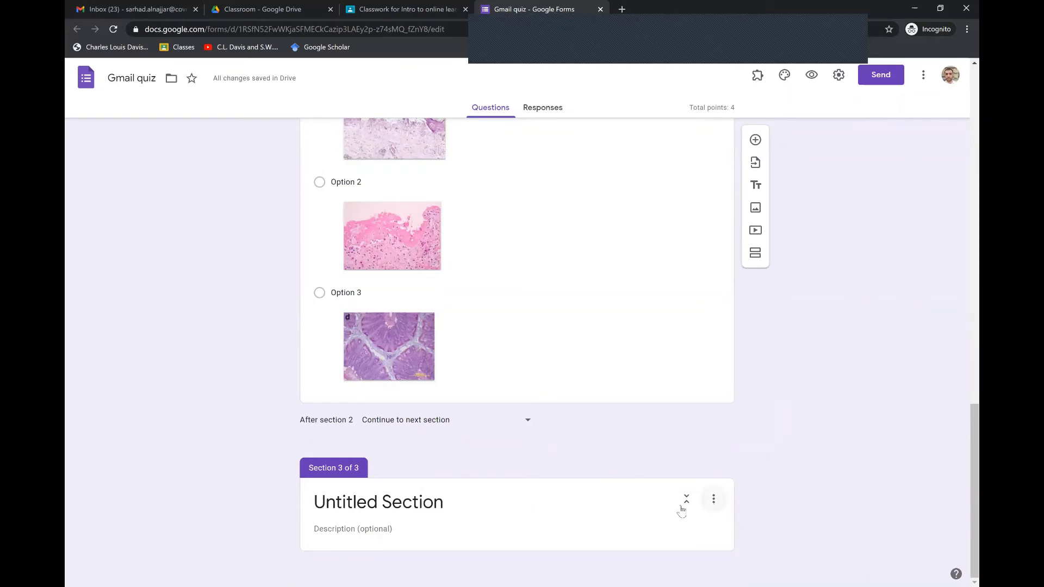
left_click(713, 501)
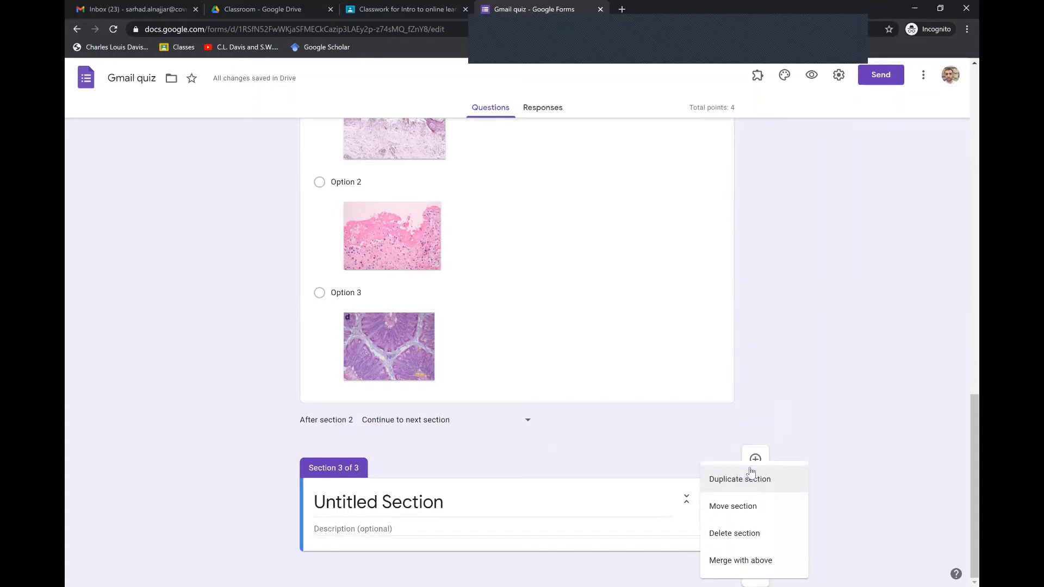
left_click(759, 461)
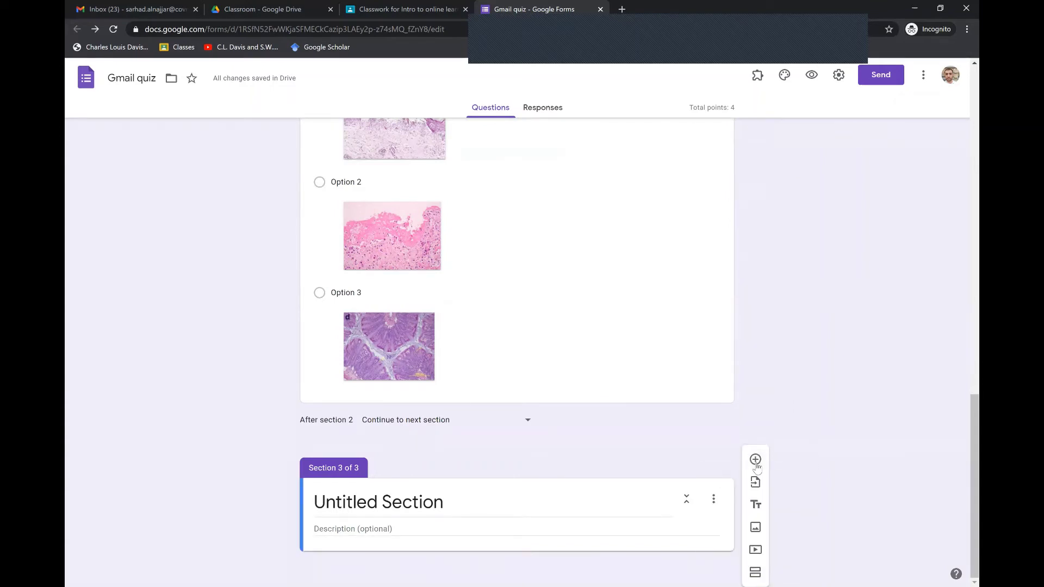
left_click(755, 459)
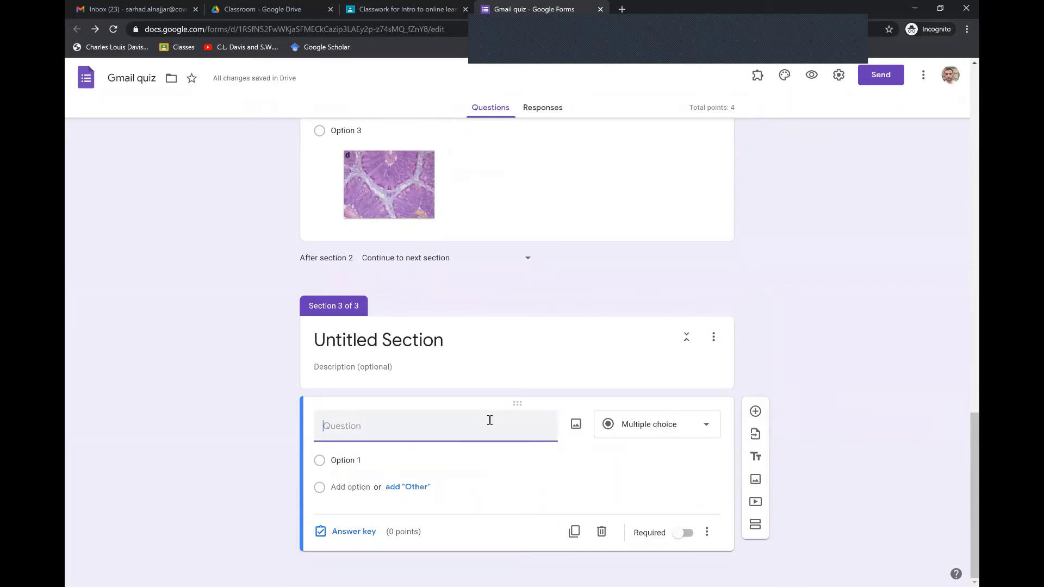
type("file upload")
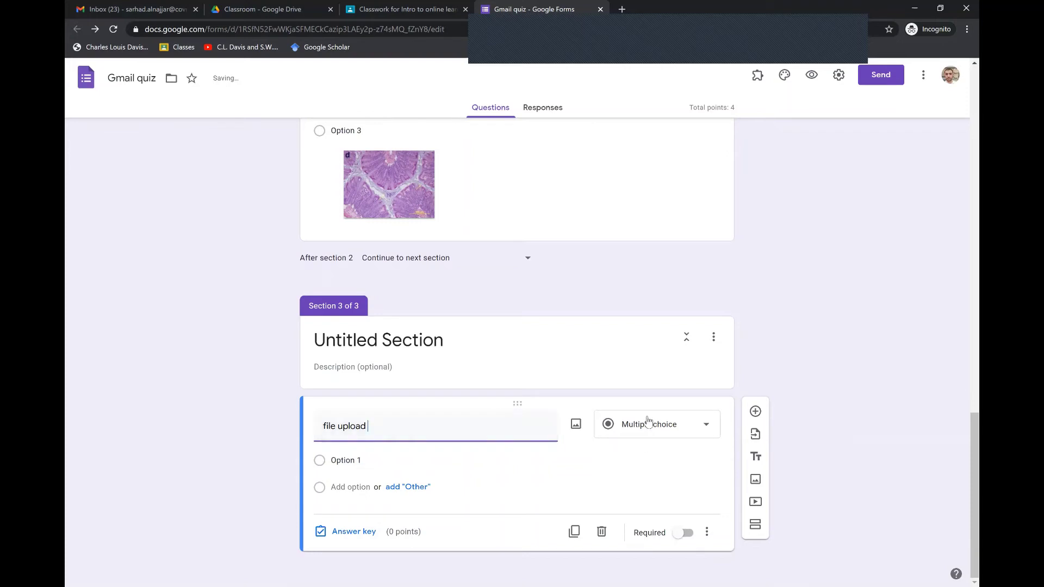
Step: Make the "file upload" question a File upload type, accept uploads to Drive, and allow only PDF files
left_click(664, 430)
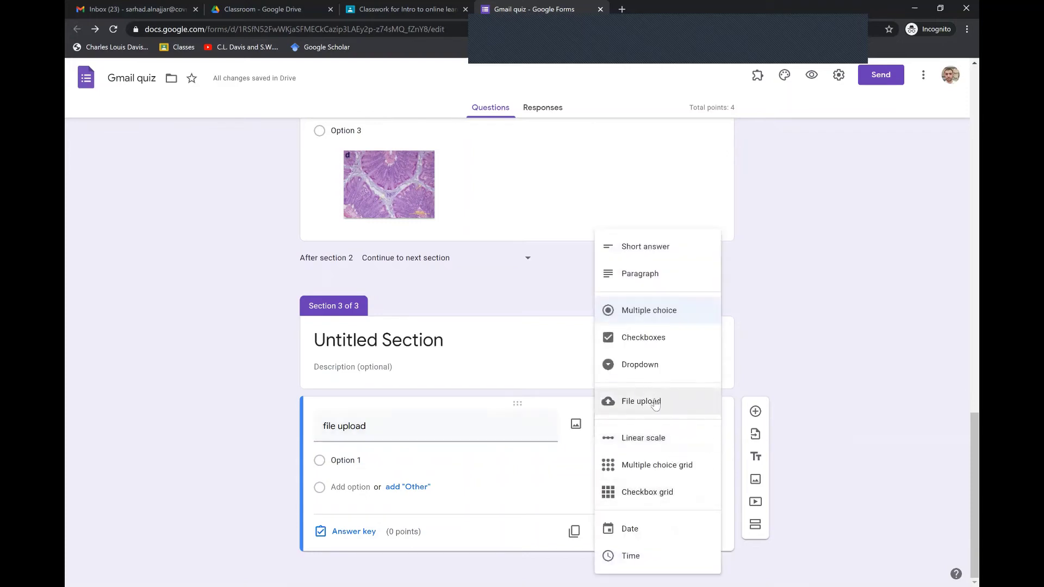
left_click(657, 401)
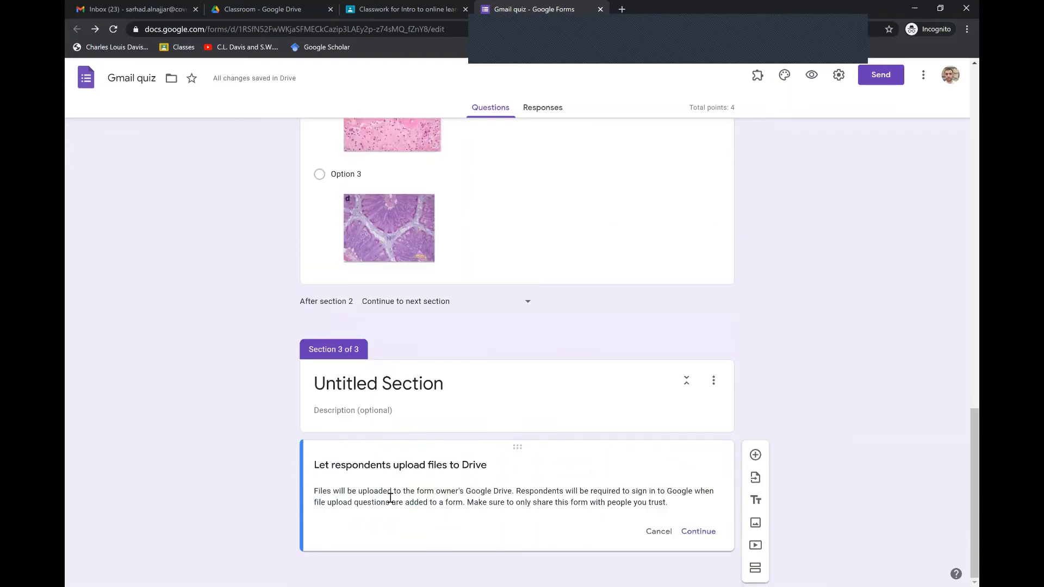
left_click(699, 532)
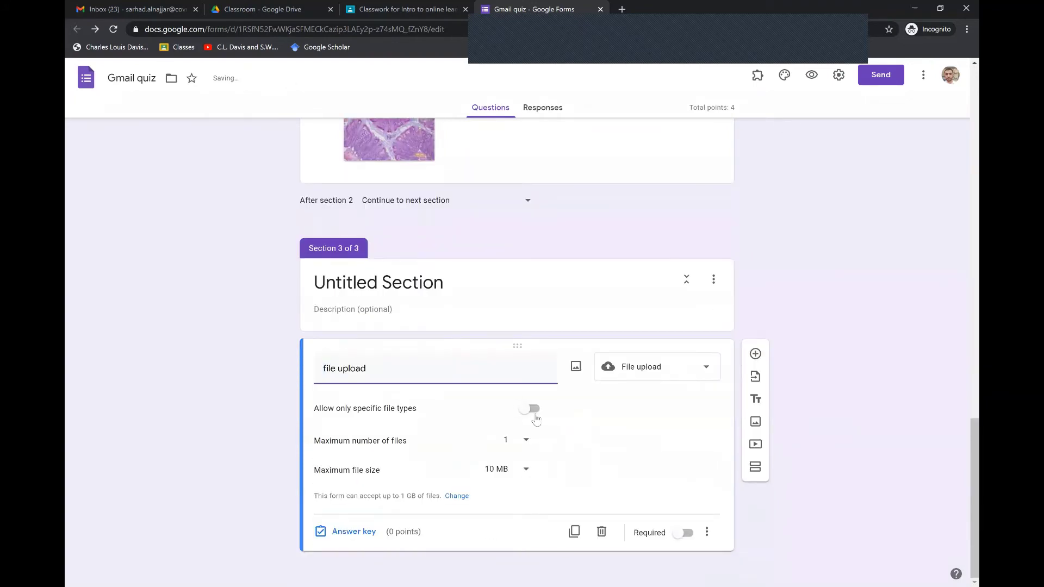
left_click(531, 409)
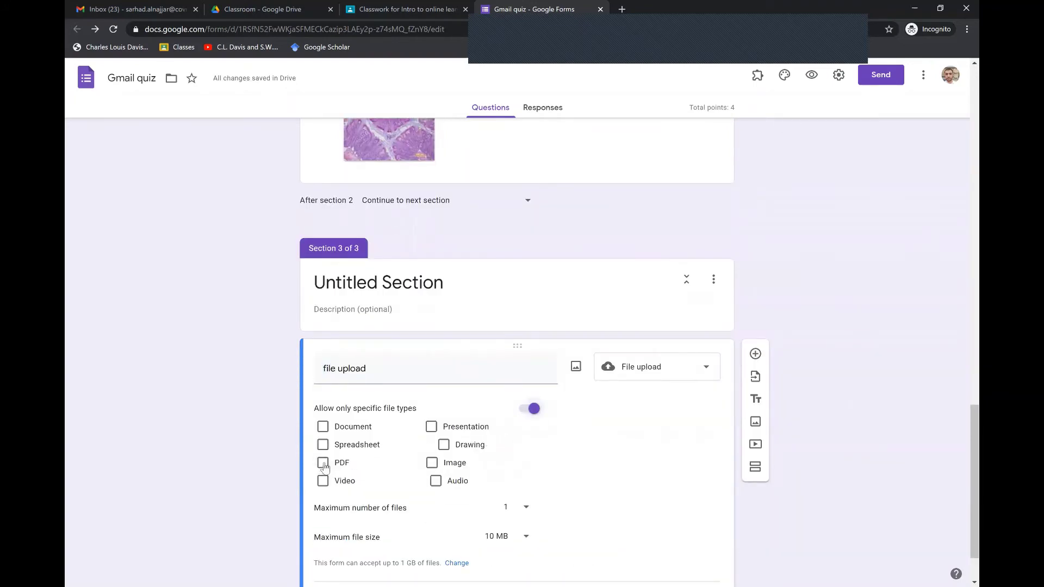
left_click(325, 465)
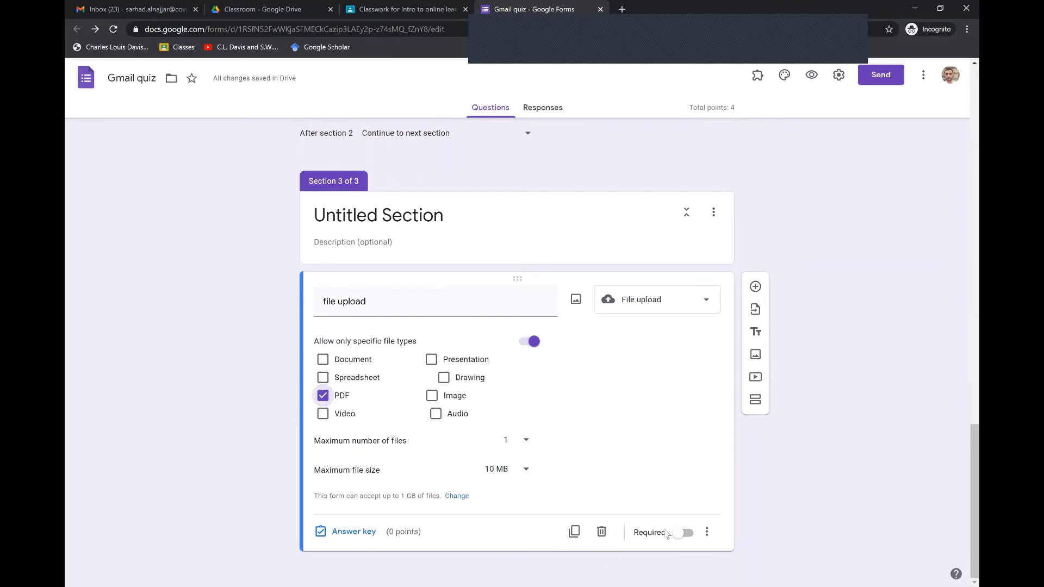
Step: Review the two picture questions in section 2, including their options, marked correct answers and point values
scroll(638, 499, "up", 6)
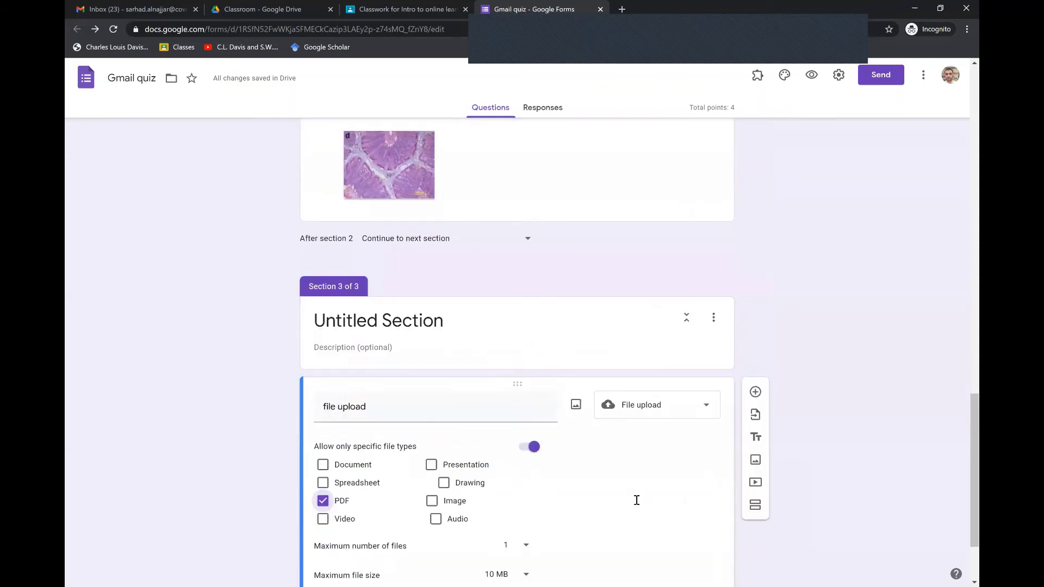
left_click(661, 338)
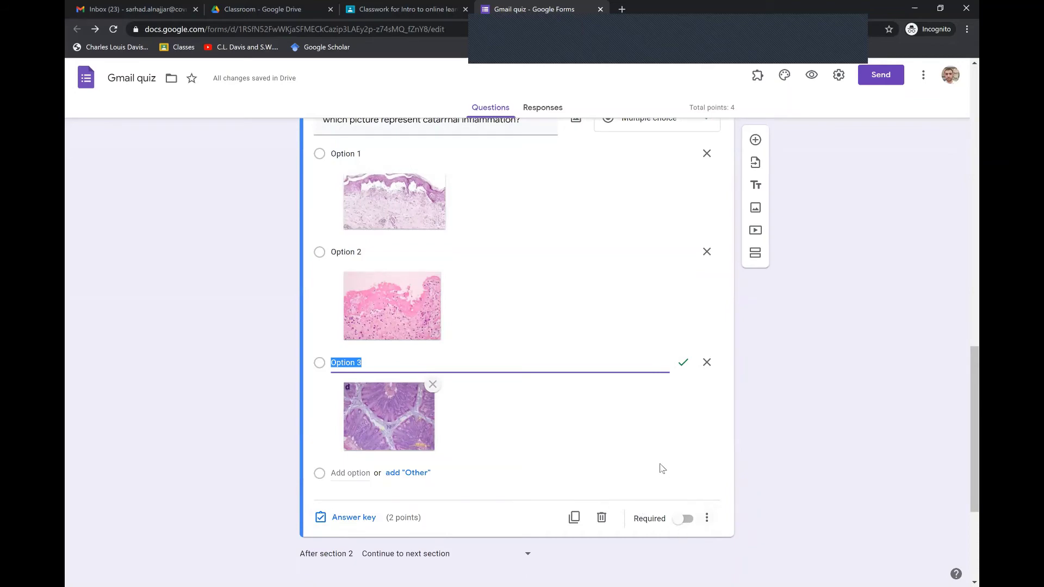
scroll(626, 391, "up", 8)
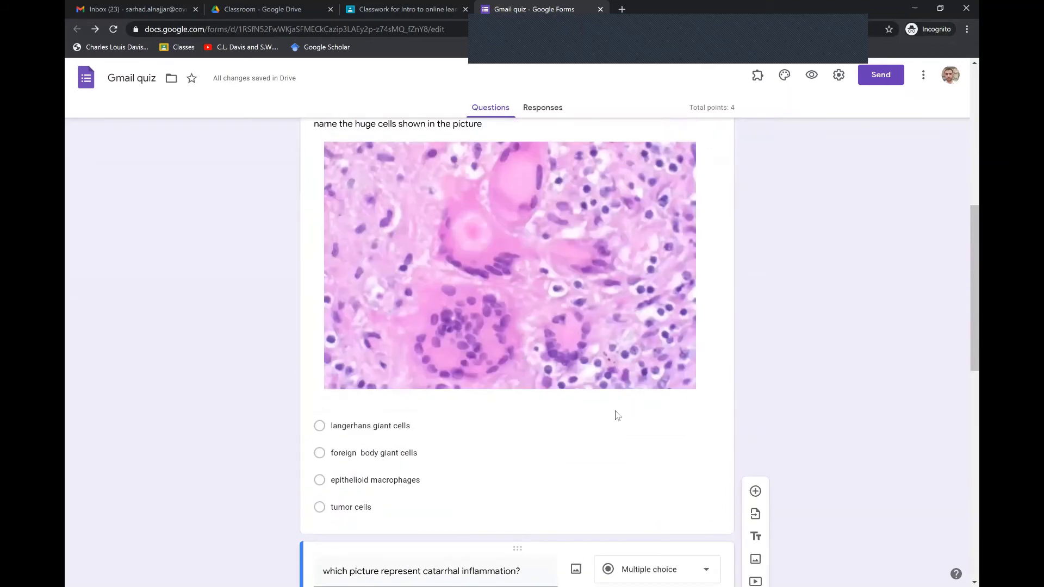
scroll(436, 348, "up", 2)
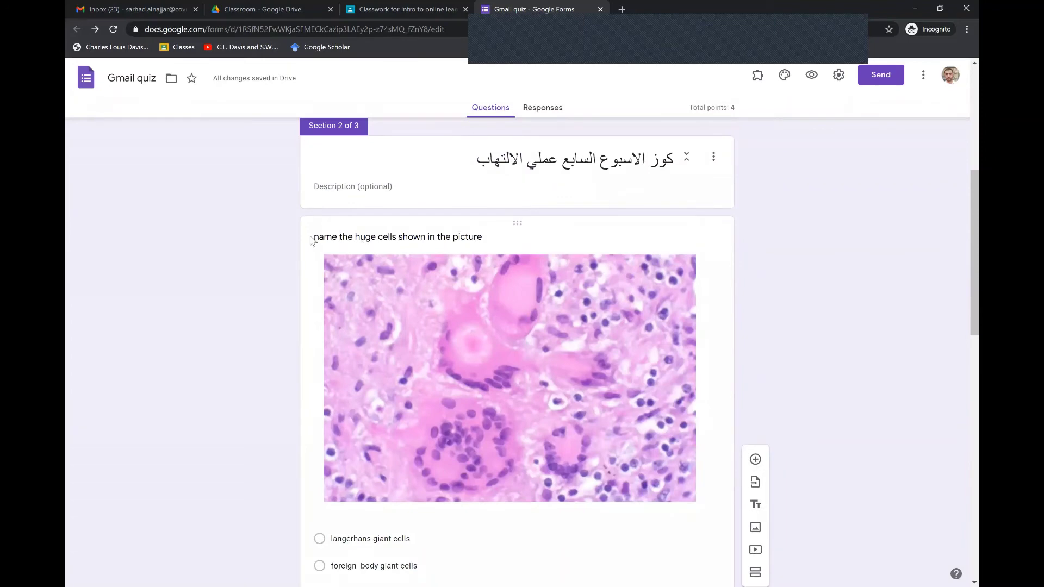
scroll(501, 383, "down", 3)
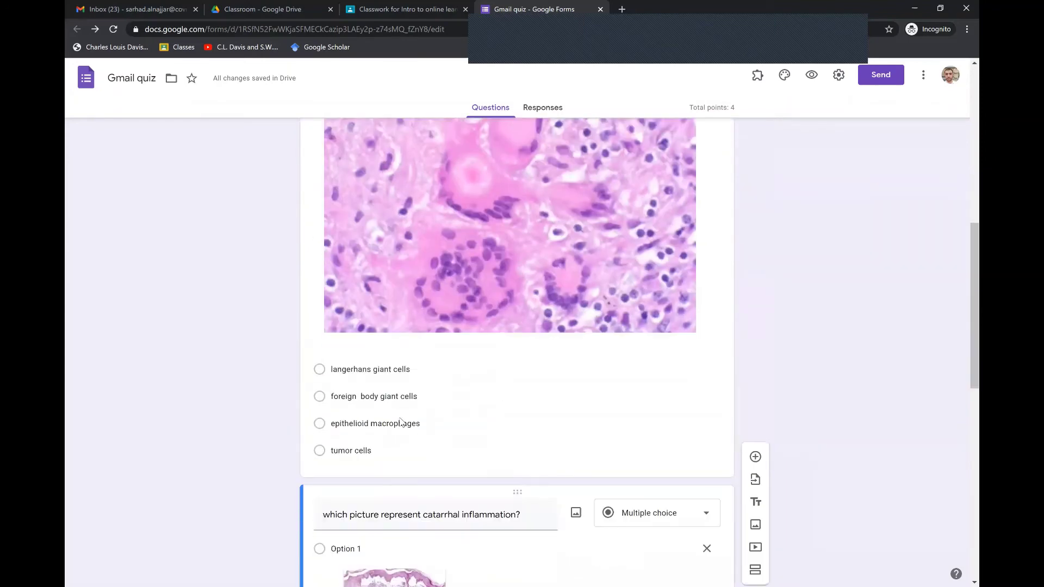
left_click(489, 442)
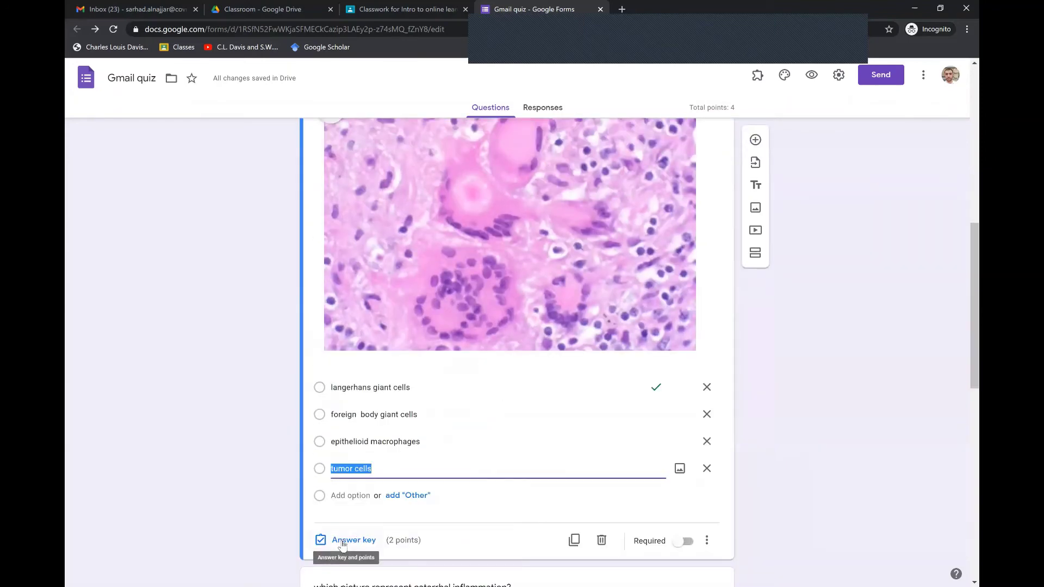
Step: Rename the untitled question in section 1 to "email" as a short-answer question
scroll(569, 462, "up", 9)
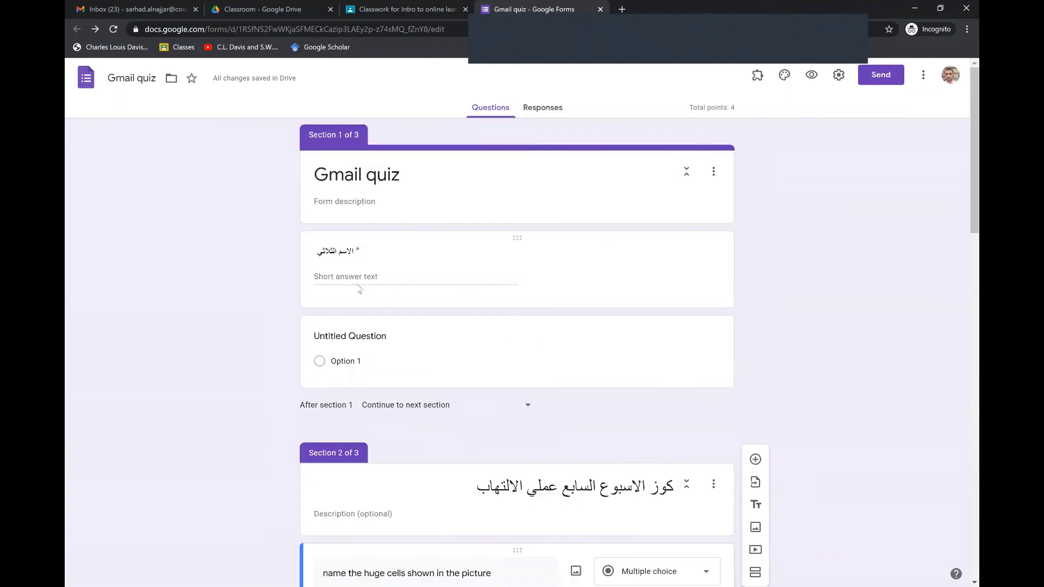
left_click(450, 364)
left_click(459, 348)
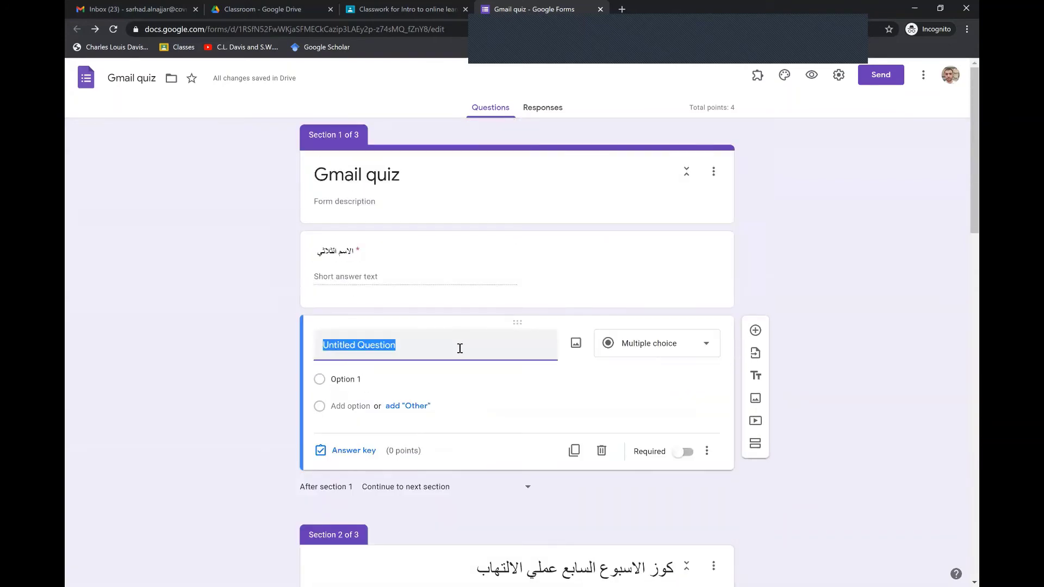
type("eima")
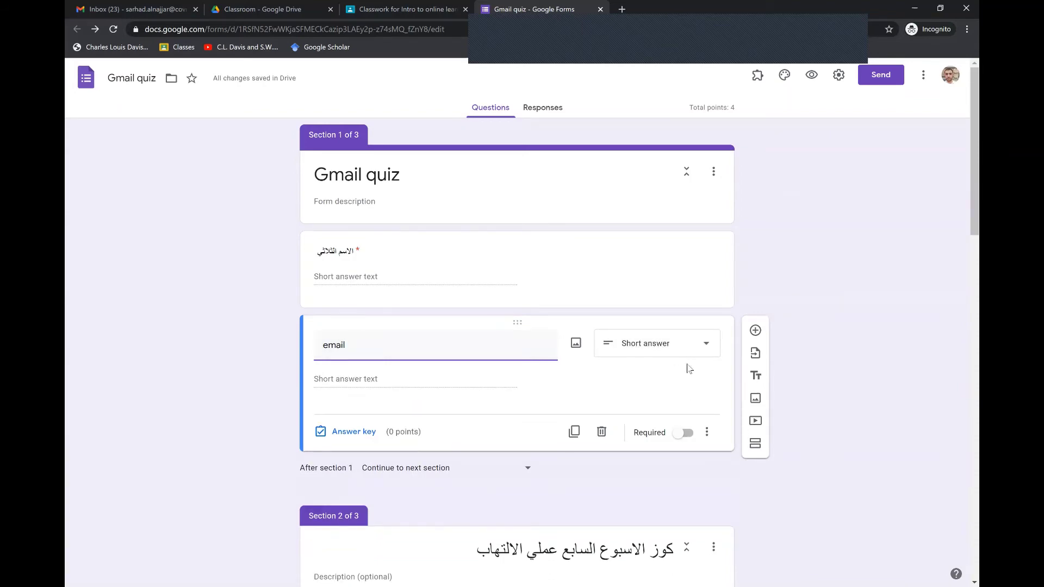
Step: Add response validation to the "email" question, requiring text that is an email address
left_click(709, 433)
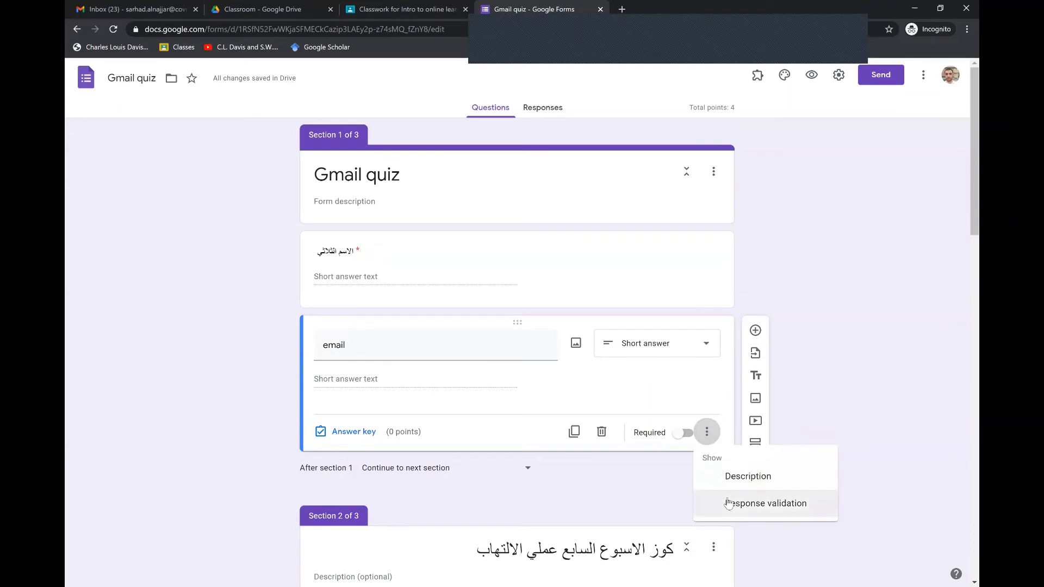
left_click(730, 505)
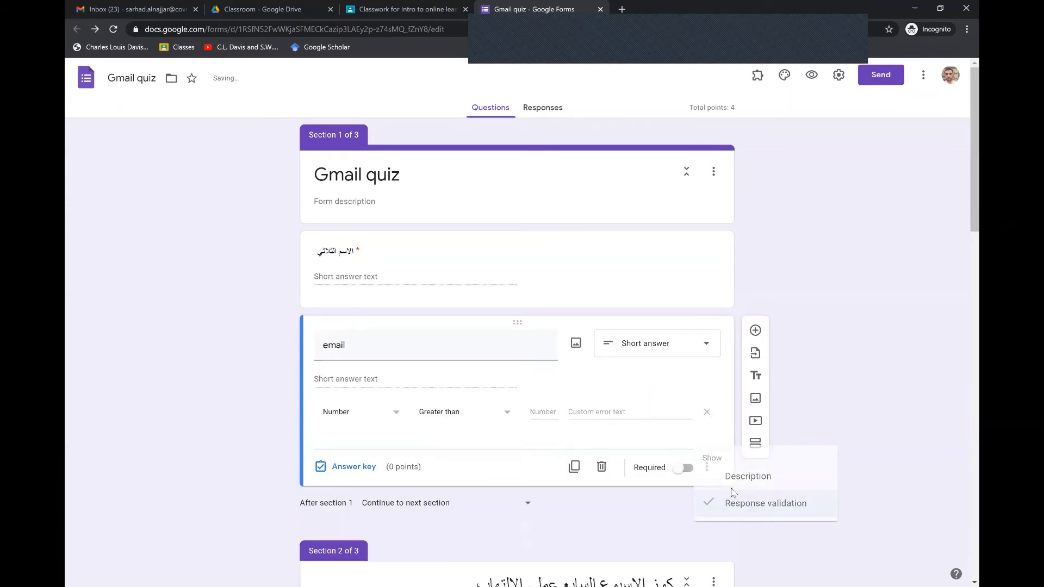
left_click(383, 416)
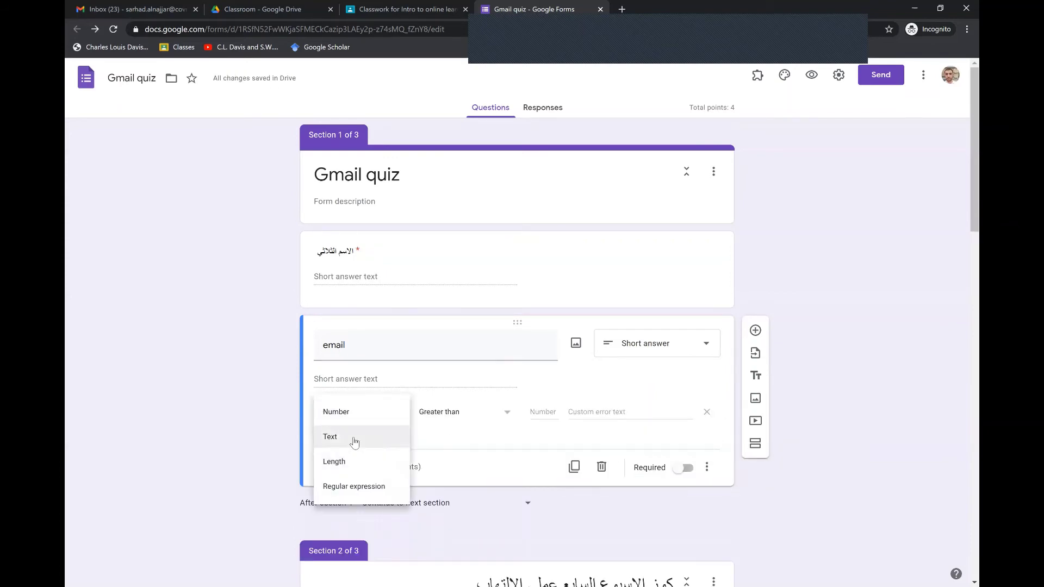
left_click(355, 437)
left_click(446, 417)
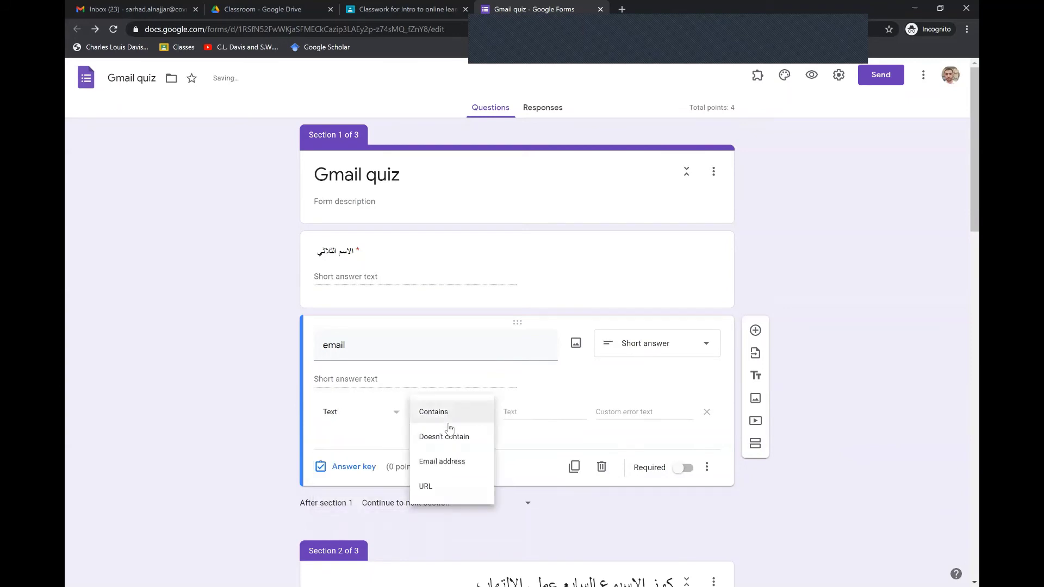
left_click(452, 461)
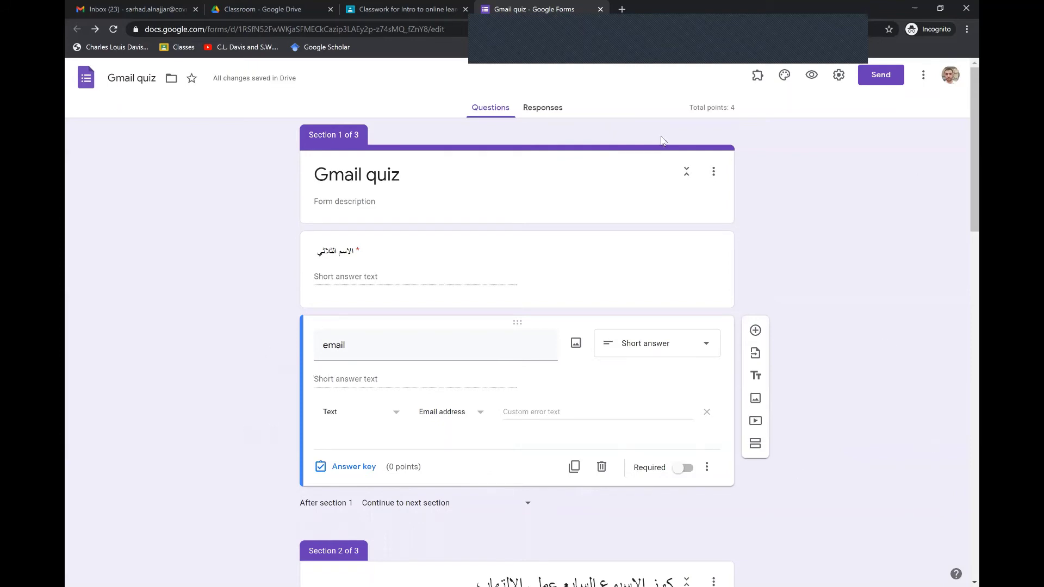
Step: Configure the quiz to release grades later after manual review and hide missed questions and correct answers from respondents
left_click(838, 74)
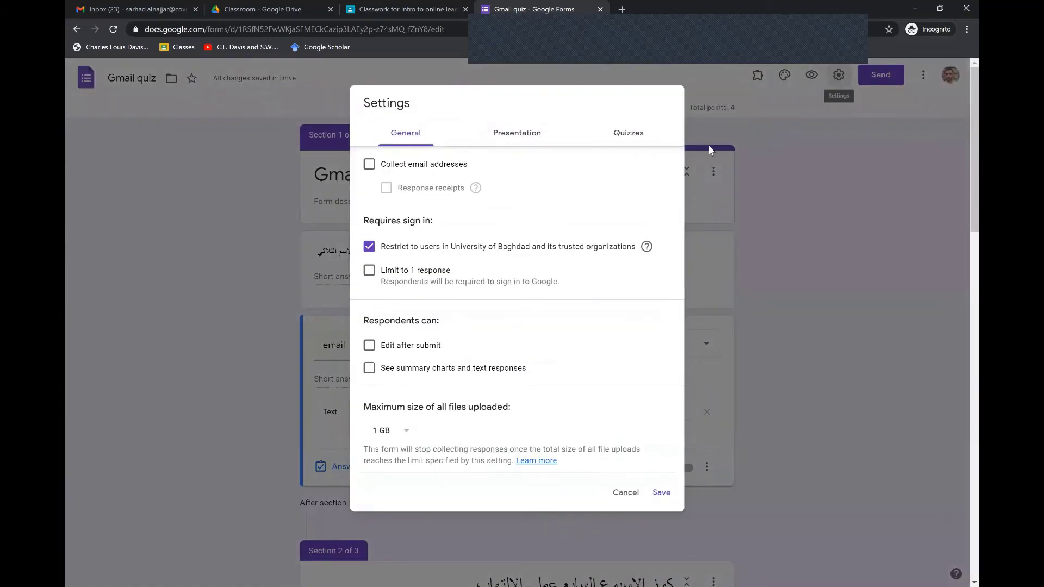
left_click(640, 139)
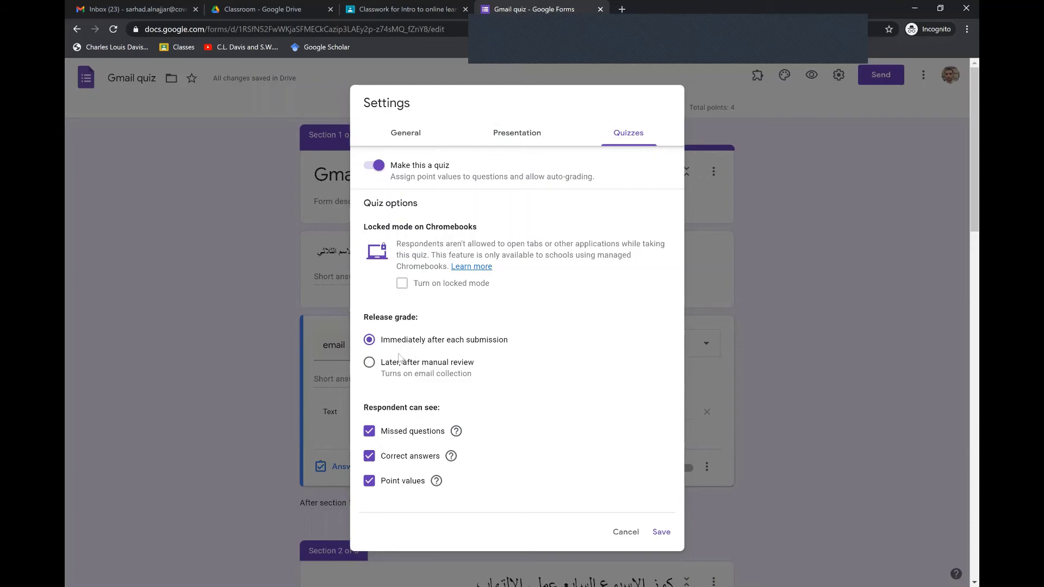
left_click(370, 364)
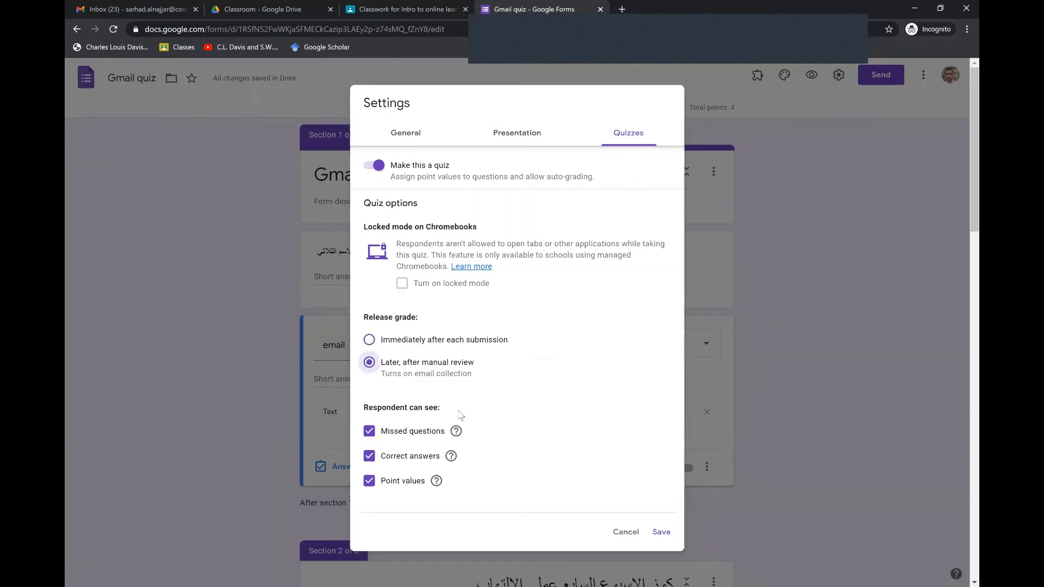
left_click(369, 432)
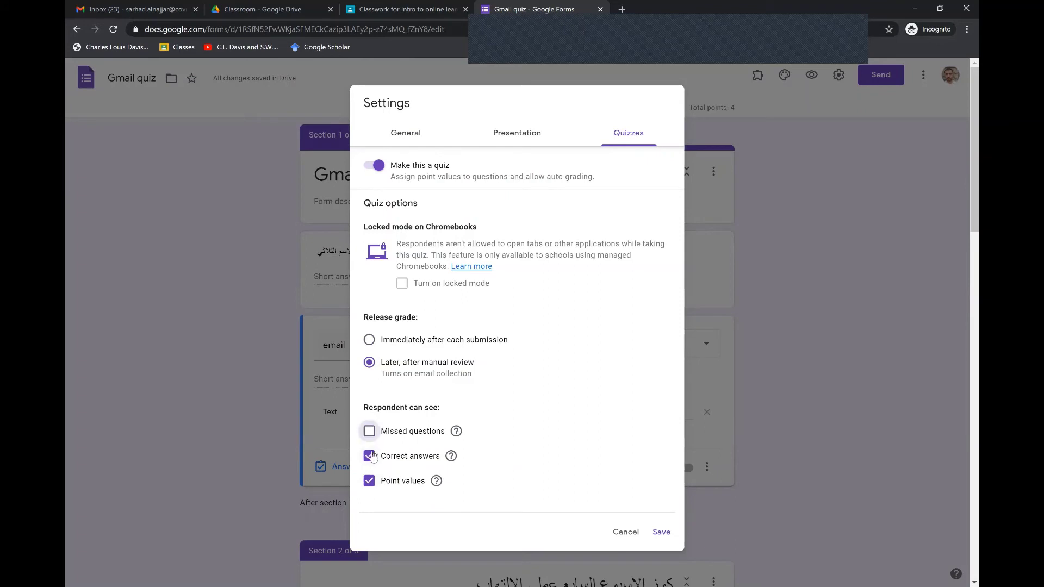
left_click(370, 458)
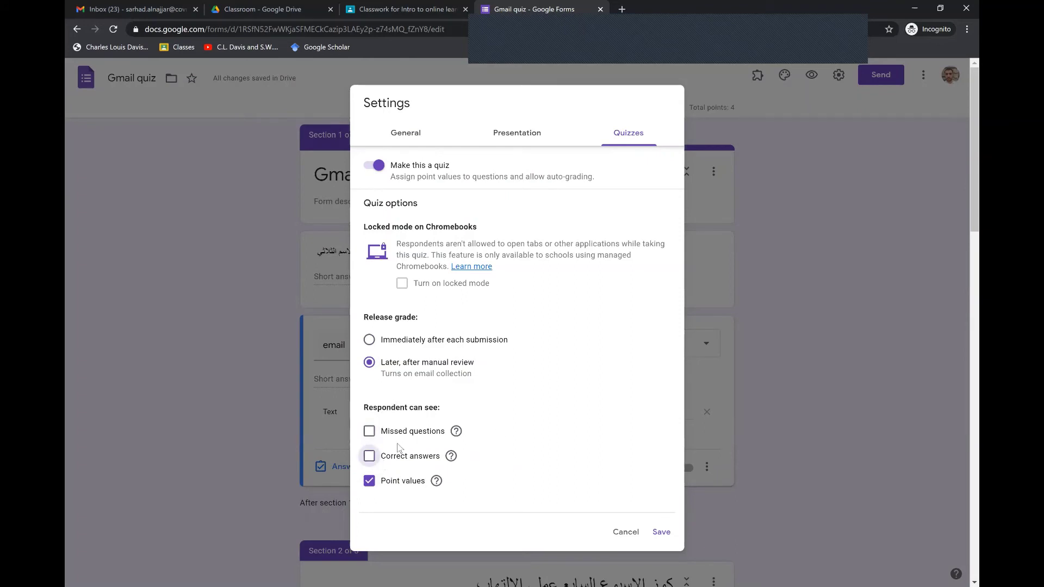
Step: Enable the progress bar and shuffled question order, disable the link to submit another response, and save the form settings
left_click(523, 135)
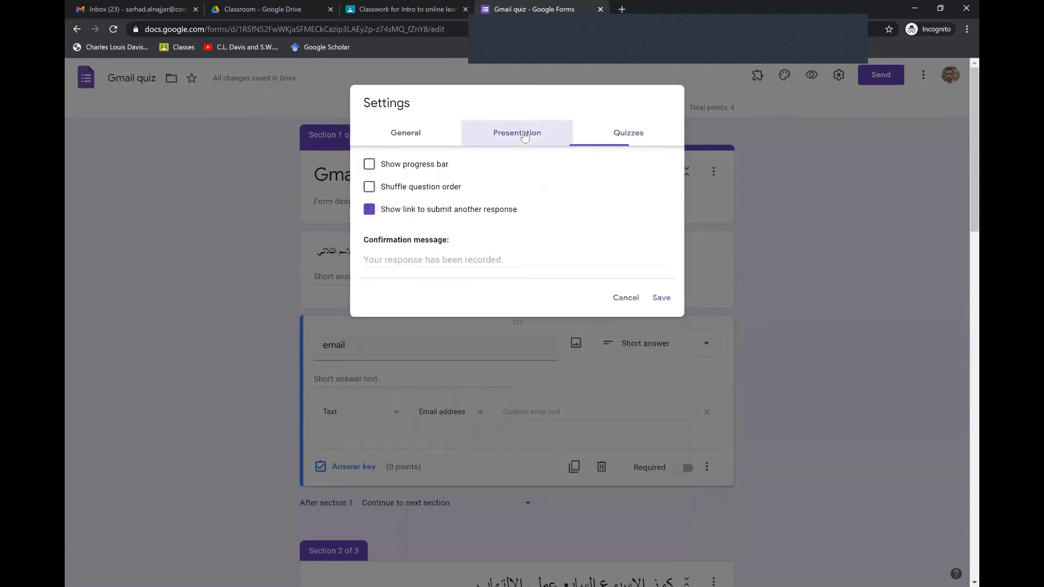
left_click(369, 165)
left_click(370, 187)
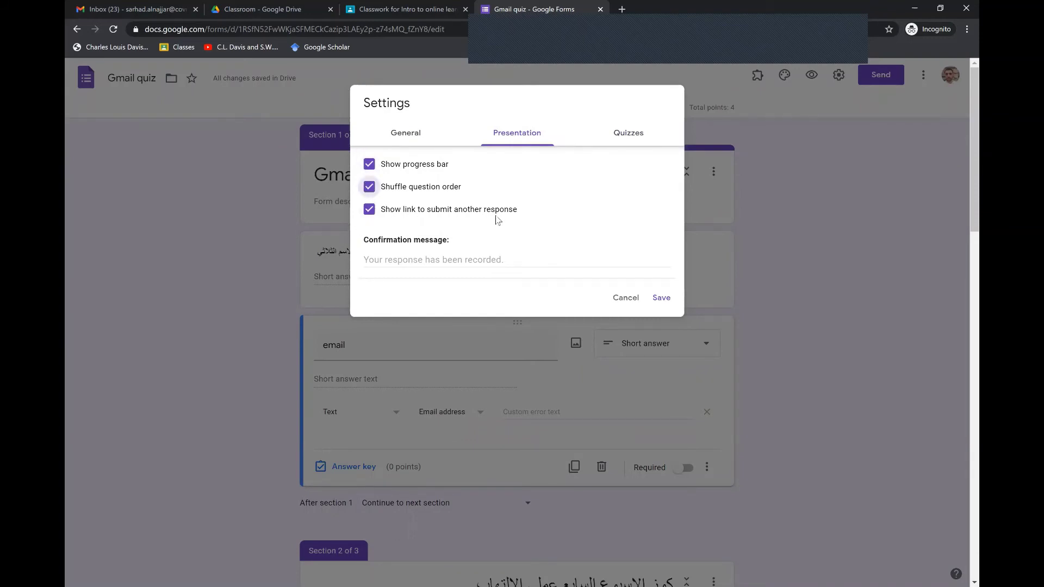
left_click(371, 213)
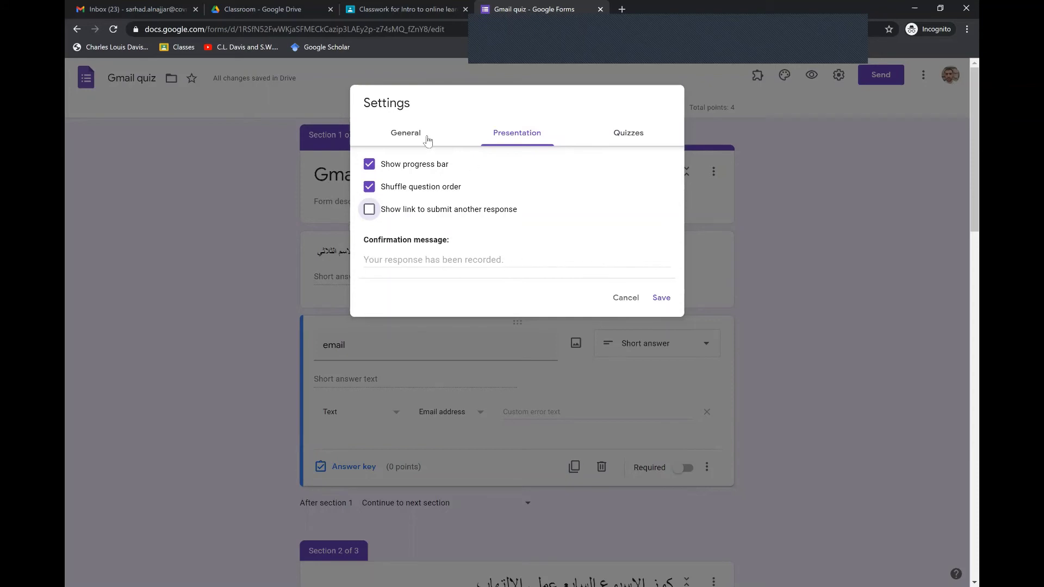
left_click(408, 136)
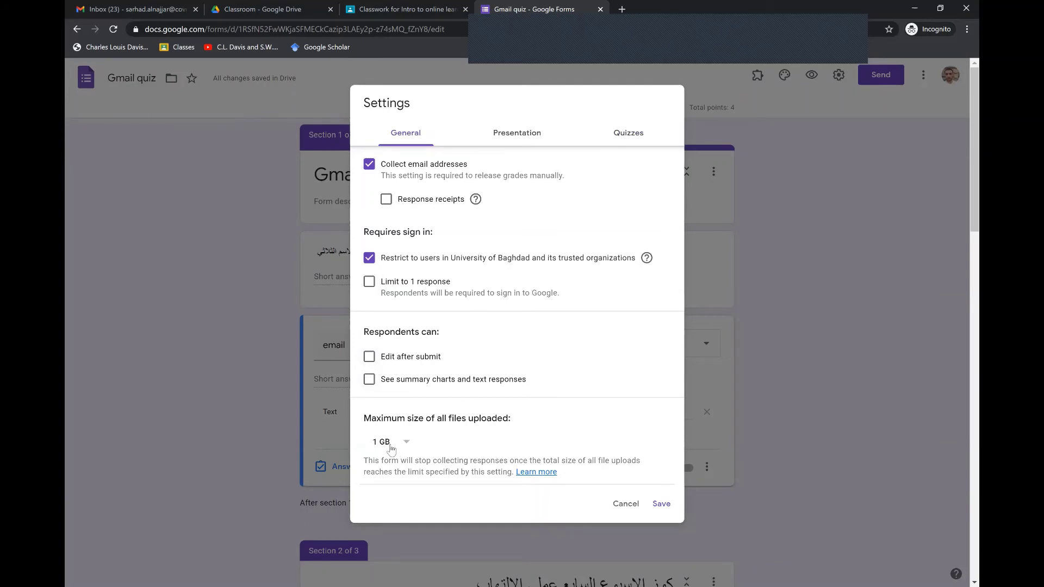
left_click(662, 504)
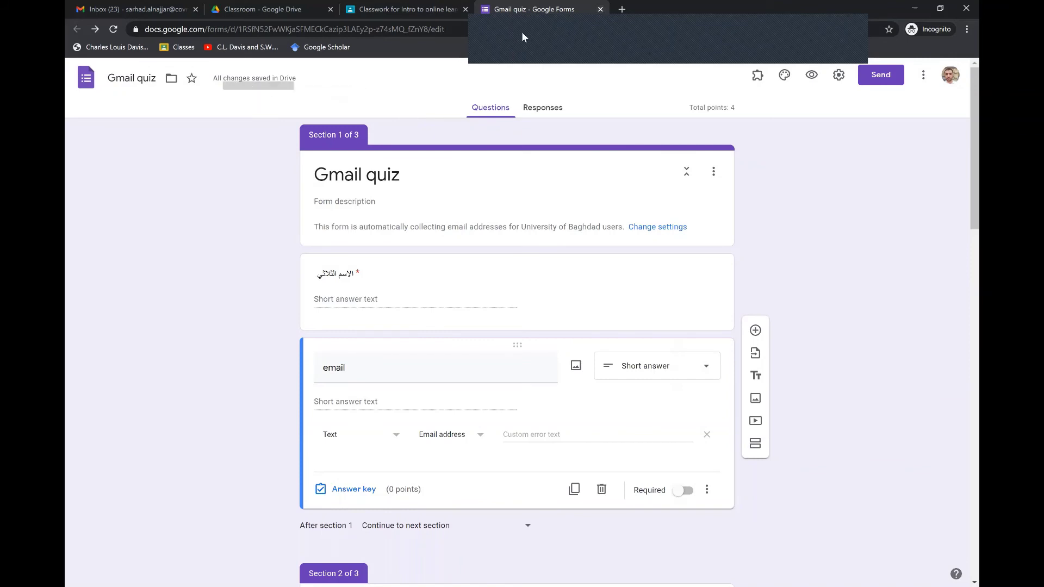
Step: Close the quiz form to return to the Google Classroom assignment and set its points to 10
left_click(600, 10)
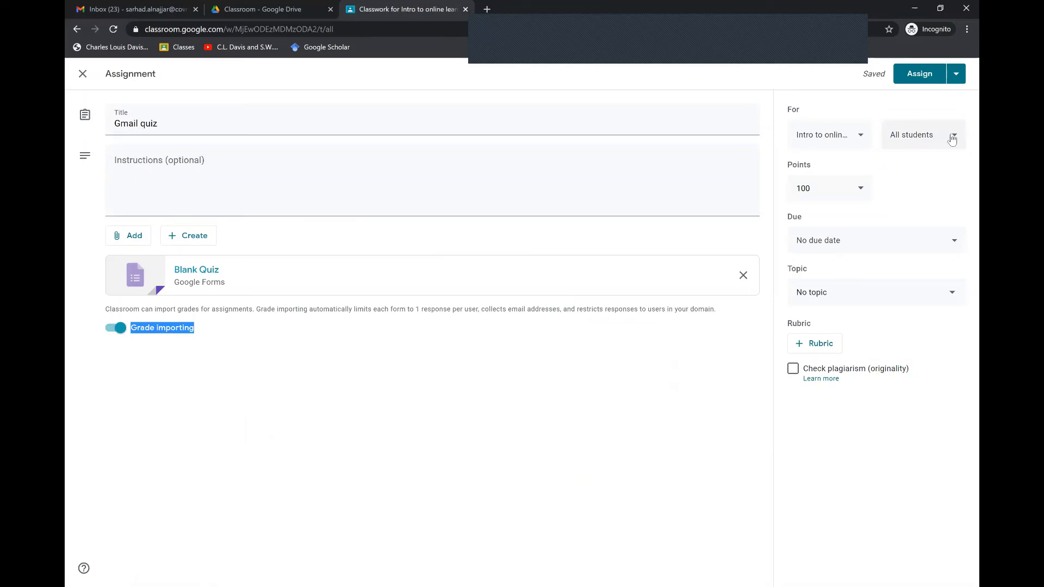
left_click(860, 139)
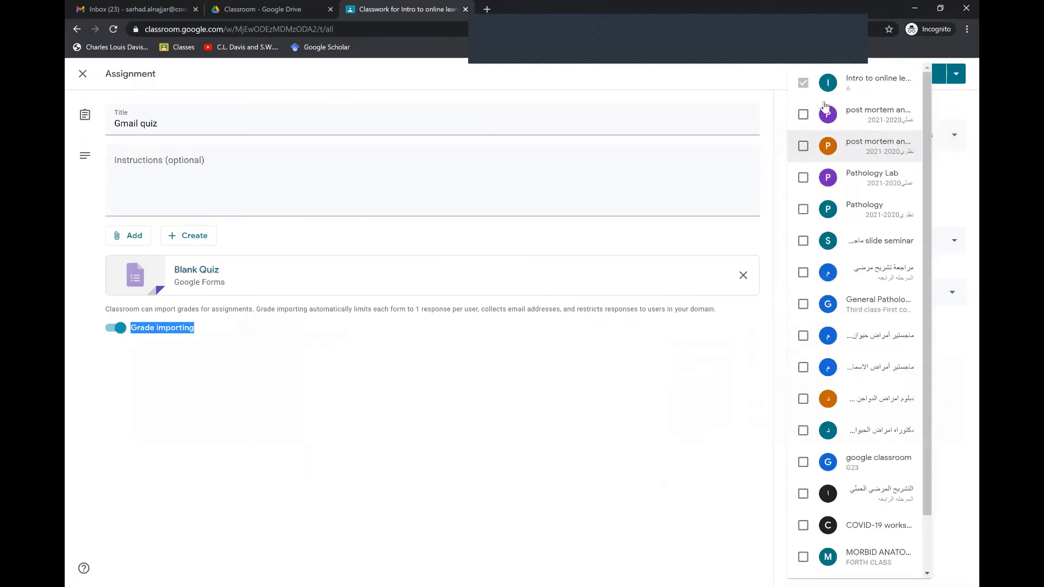
left_click(771, 146)
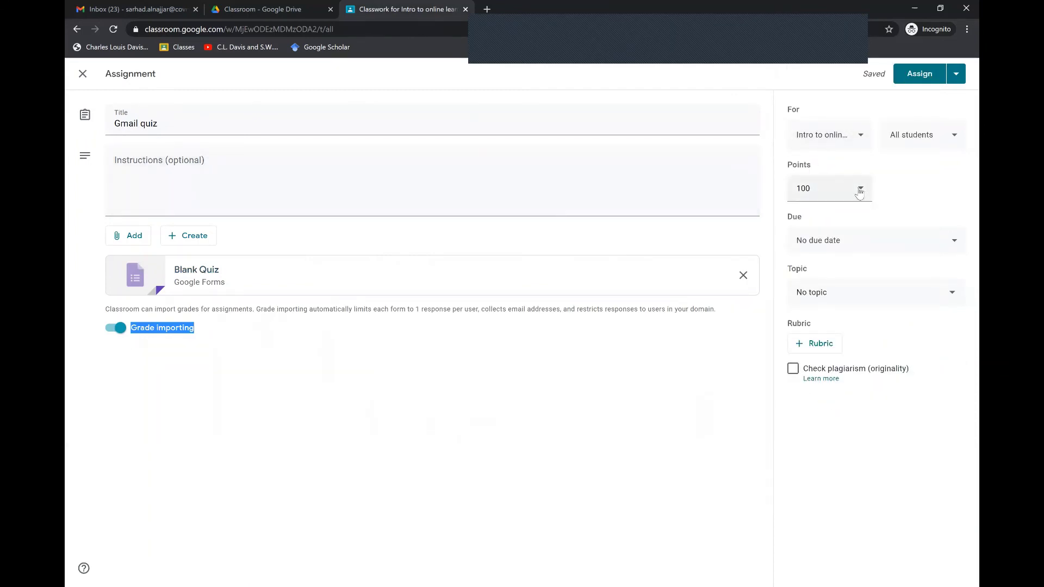
left_click(859, 191)
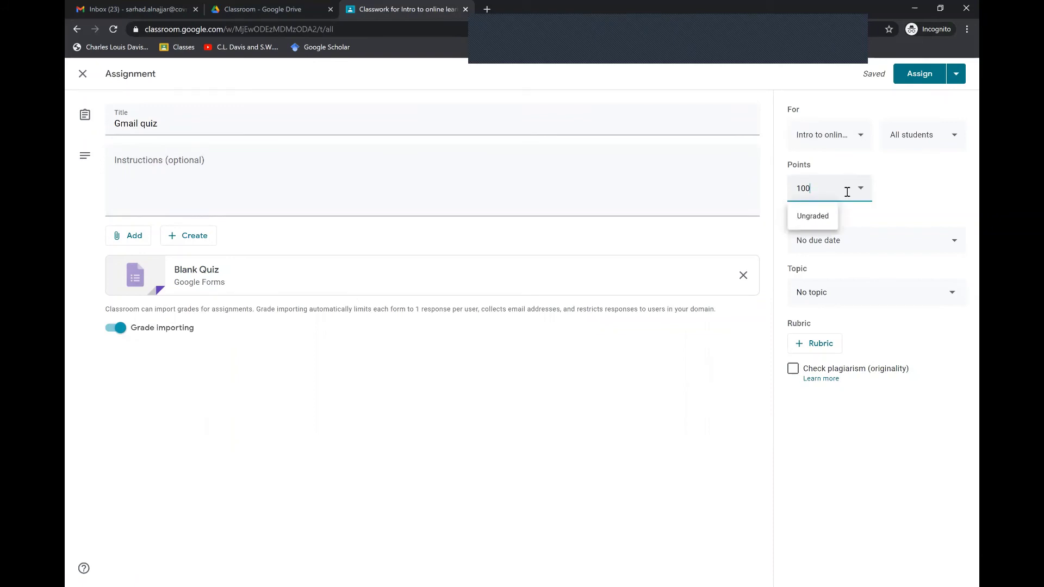
left_click(933, 198)
Step: Set the assignment's due date to Dec 5, 2020 at 11:59 PM
left_click(822, 241)
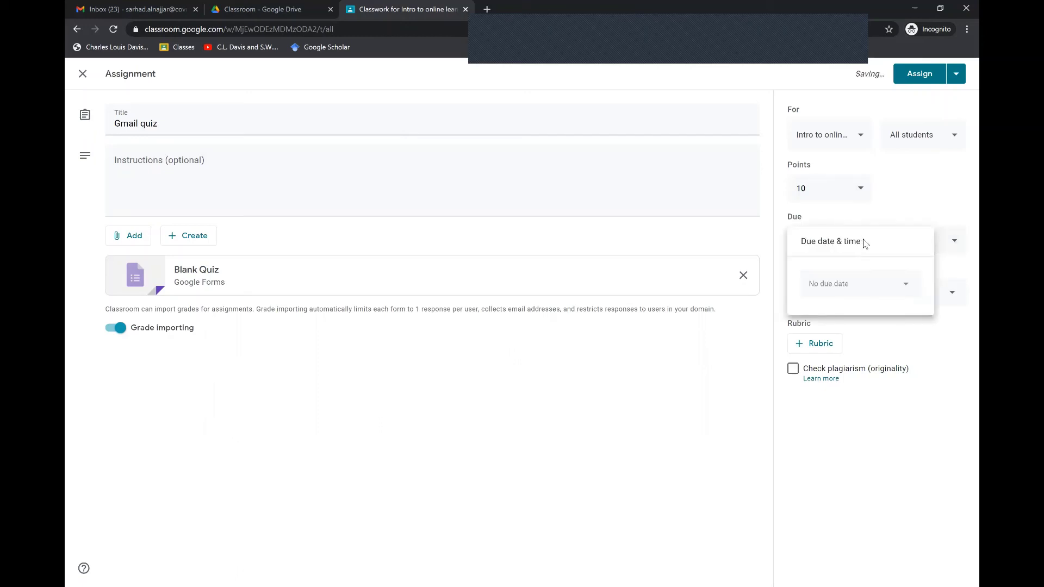
left_click(898, 284)
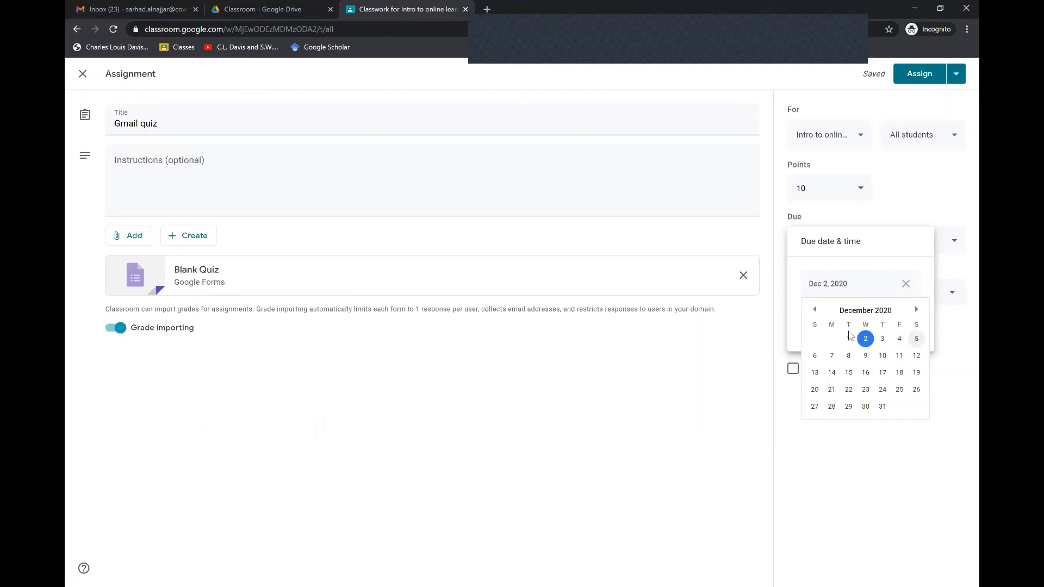
left_click(917, 340)
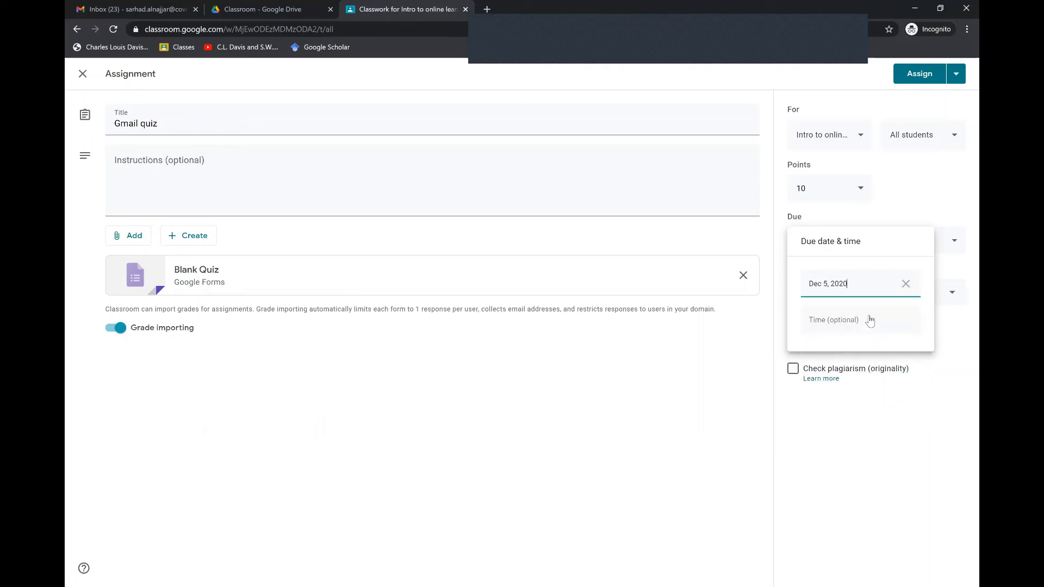
left_click(869, 317)
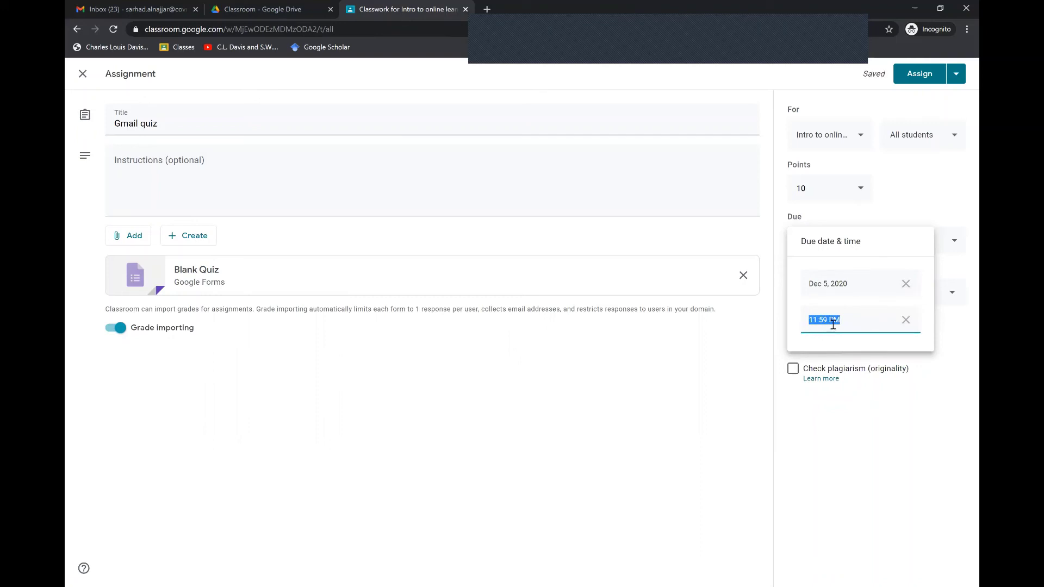
left_click(751, 381)
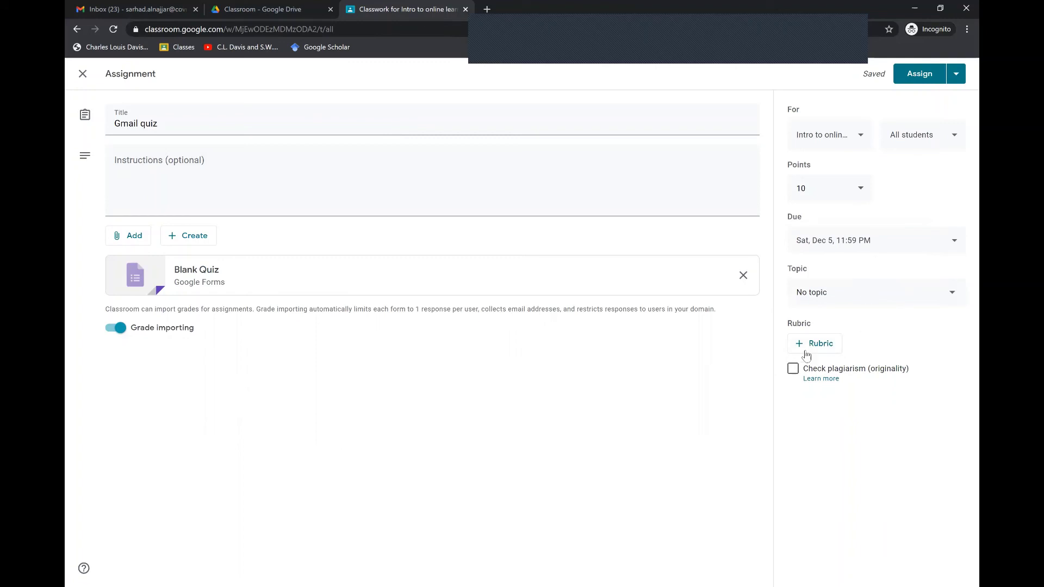
Step: Schedule the Gmail quiz assignment for Dec 4, 2020 at 8:00 AM
left_click(914, 83)
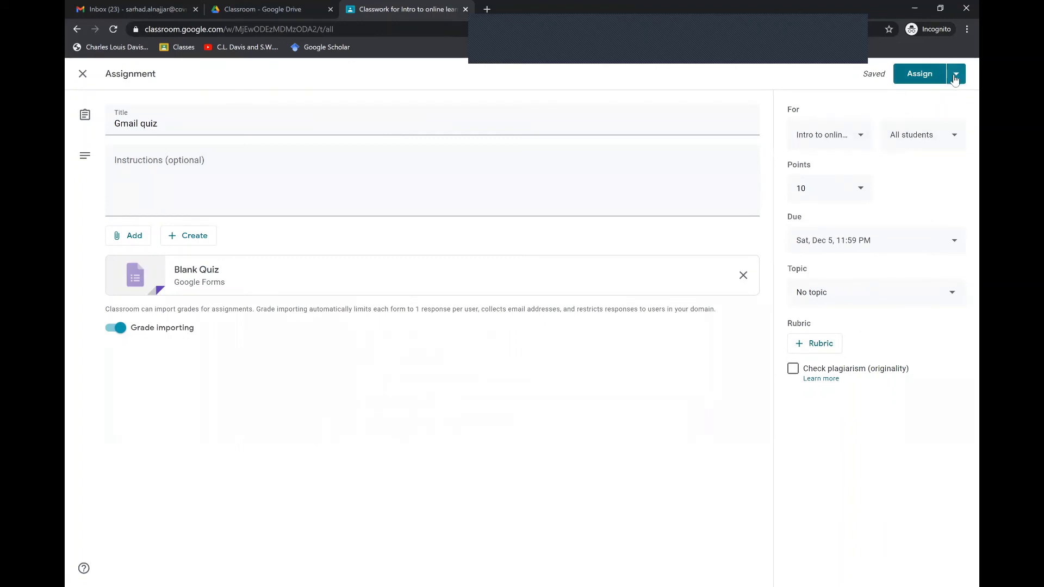
left_click(955, 74)
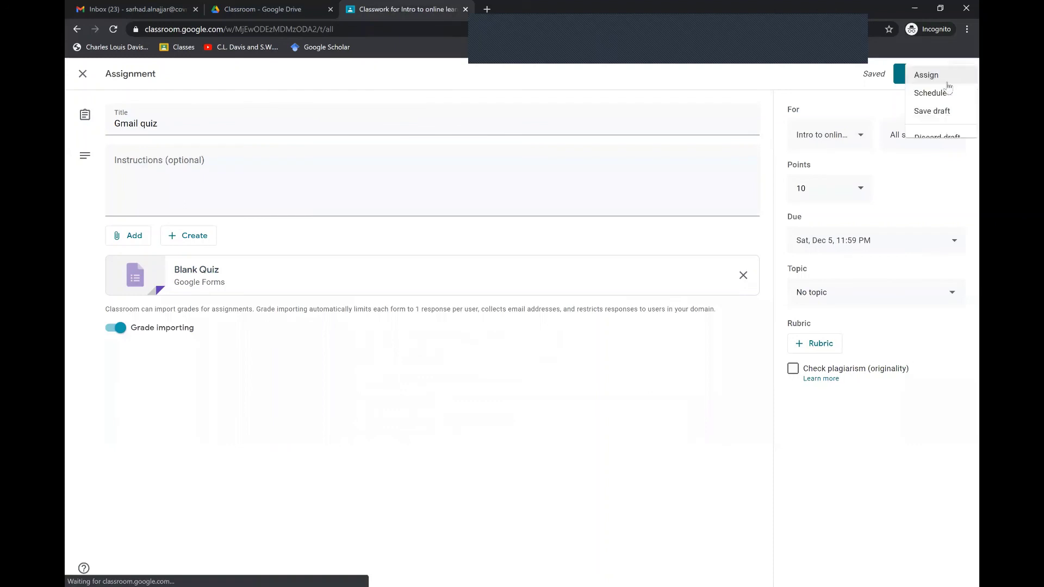
left_click(919, 96)
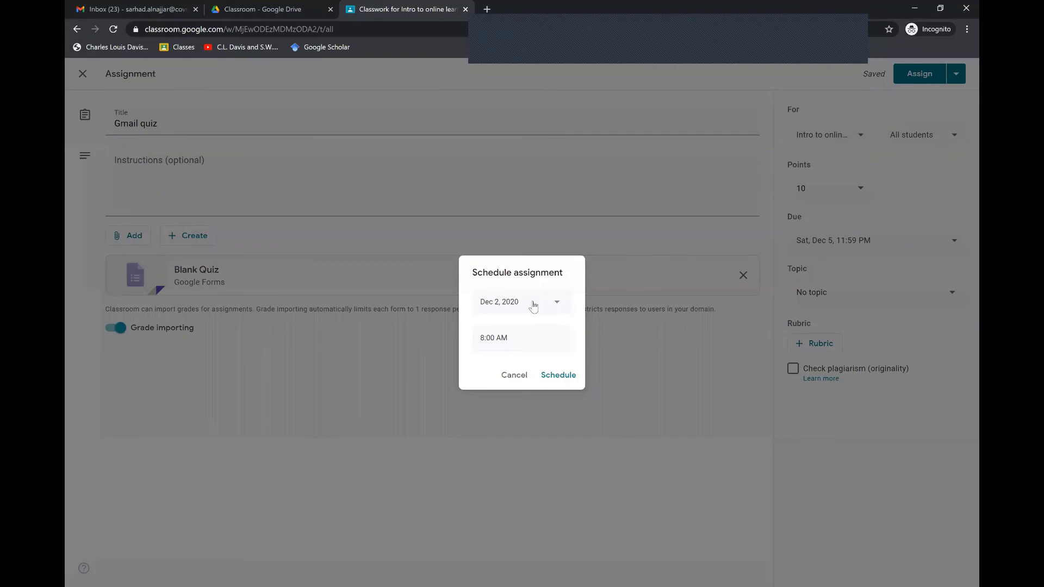
left_click(533, 307)
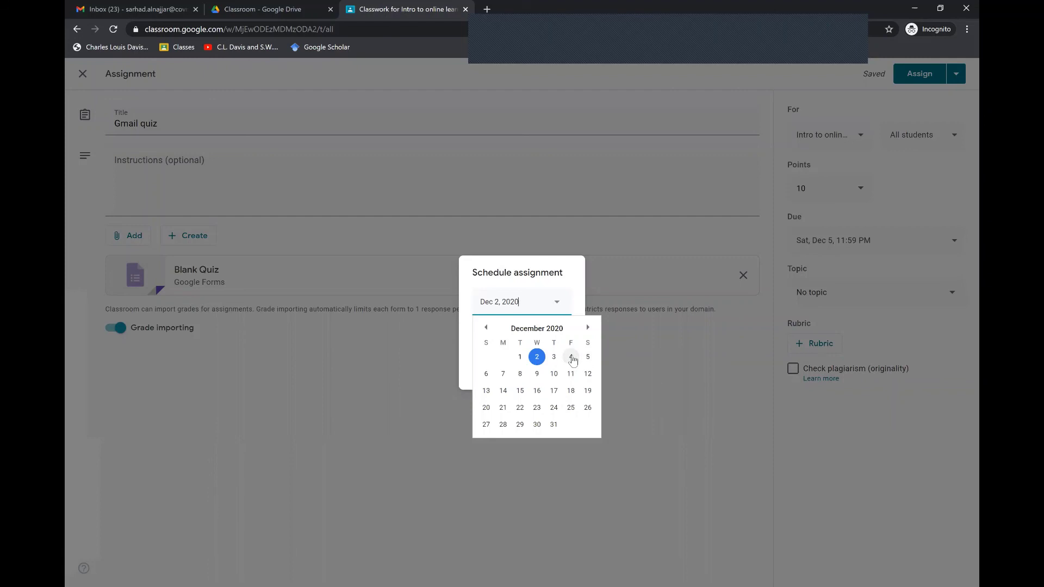
left_click(571, 357)
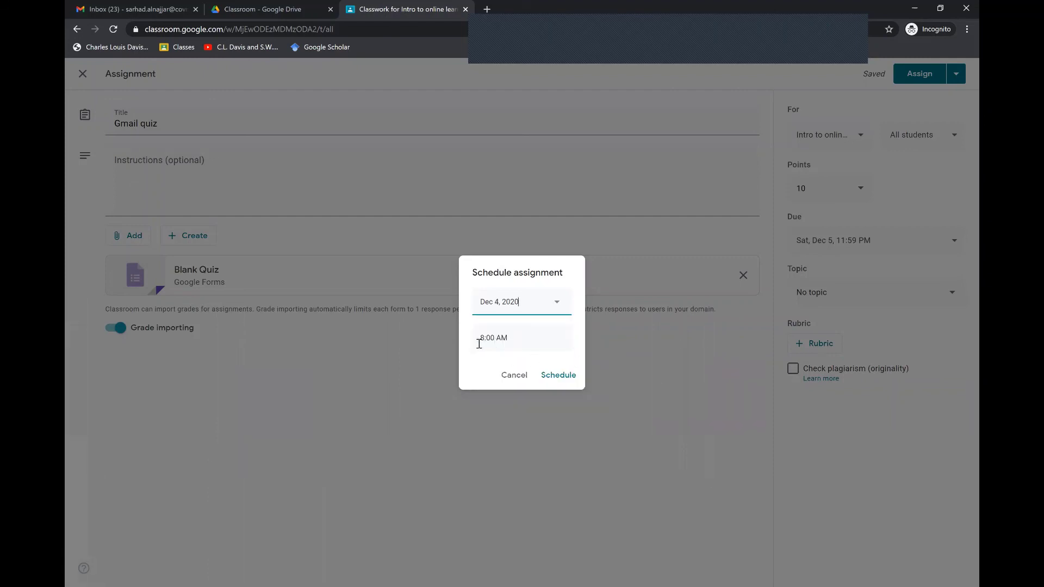
left_click(557, 377)
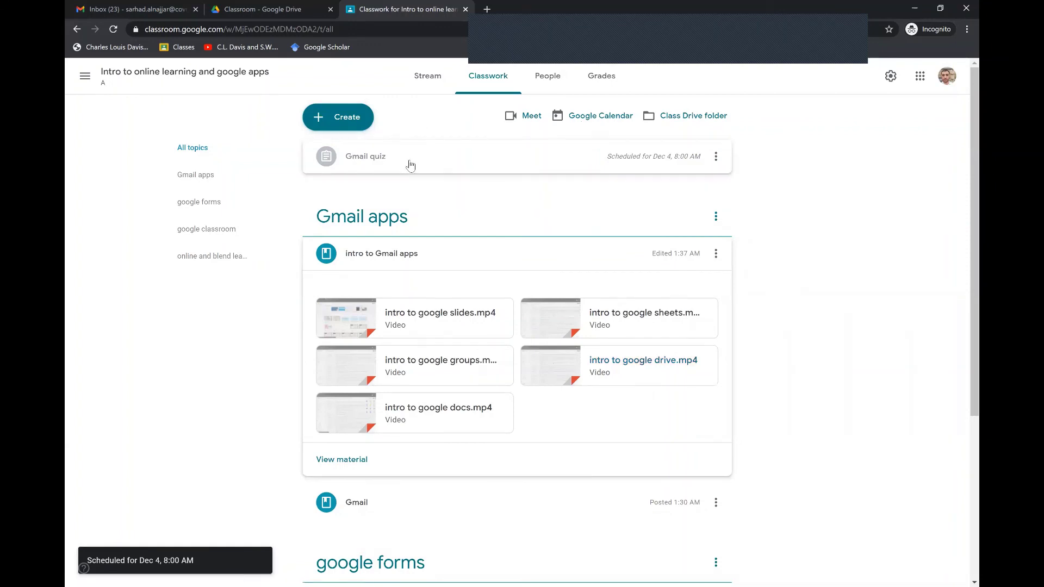
Step: Edit the scheduled Gmail quiz assignment to place it under the Gmail apps topic, and schedule it again
left_click(433, 158)
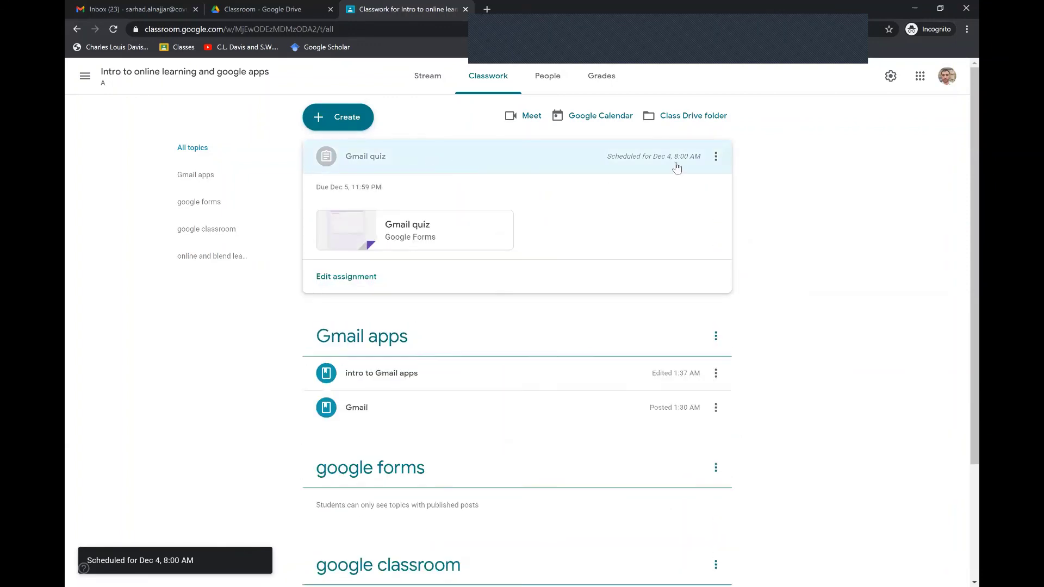
left_click(716, 157)
left_click(700, 175)
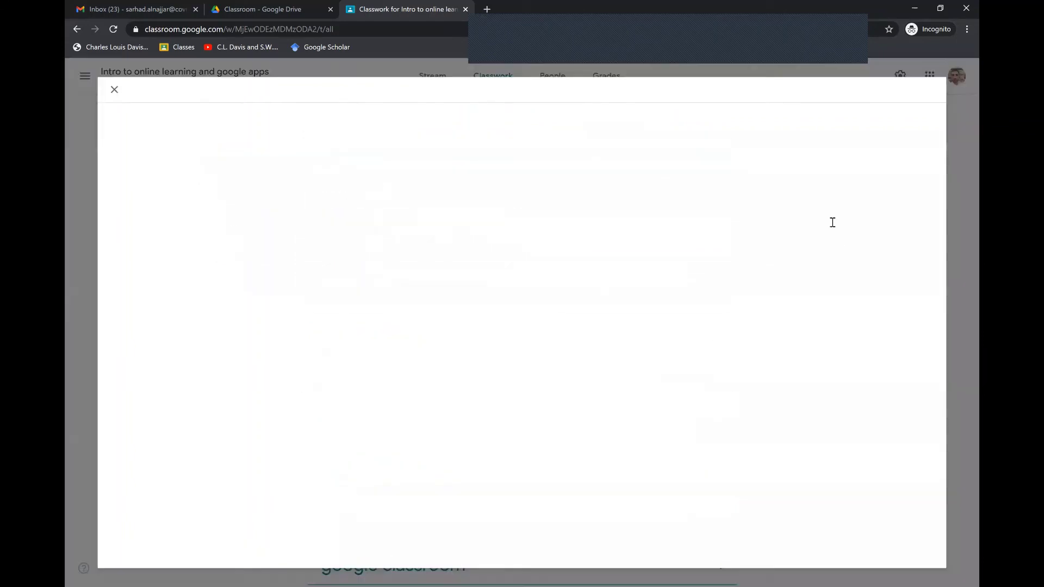
left_click(850, 321)
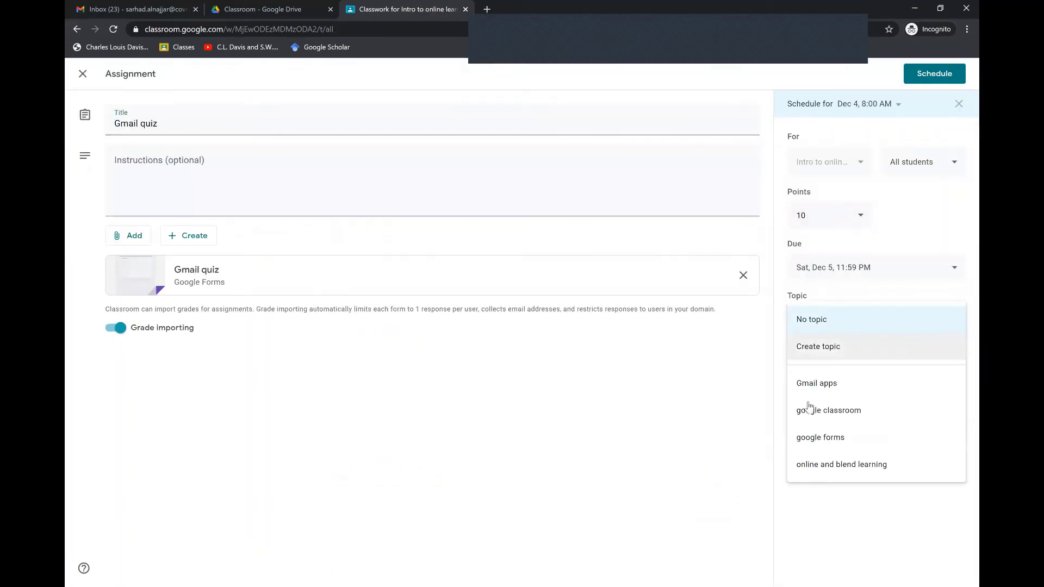
left_click(837, 390)
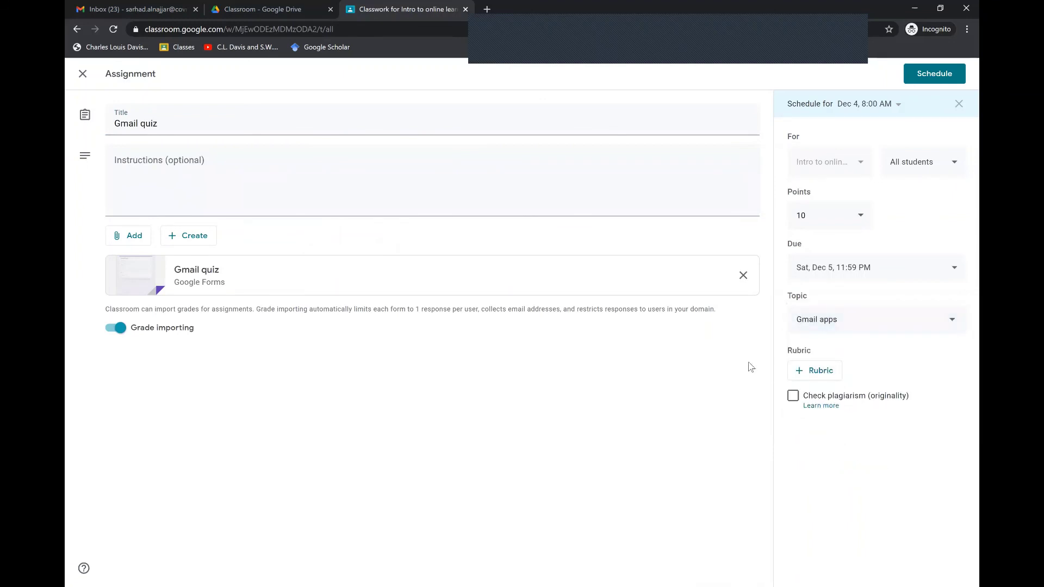
left_click(935, 75)
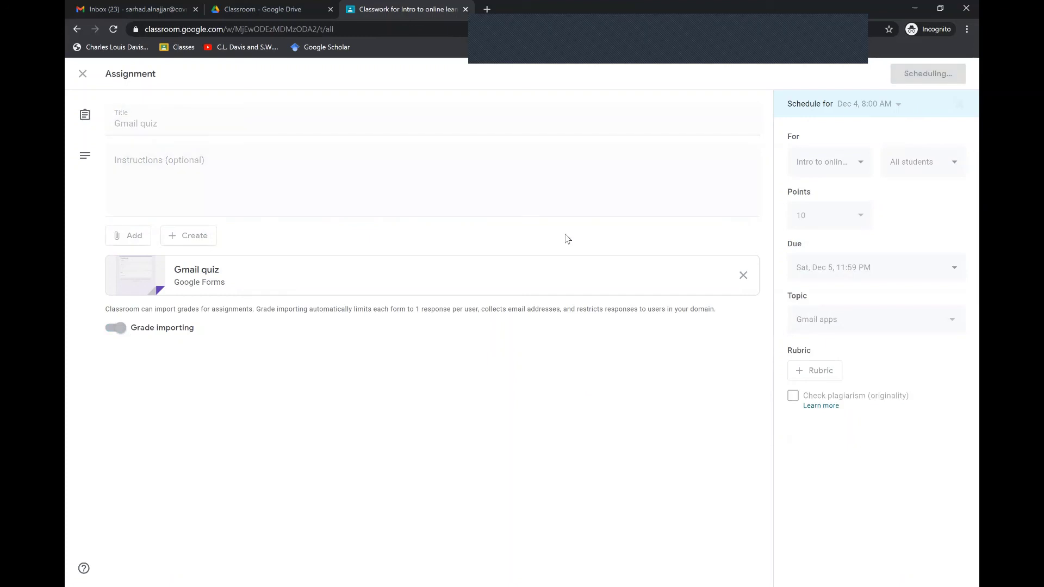